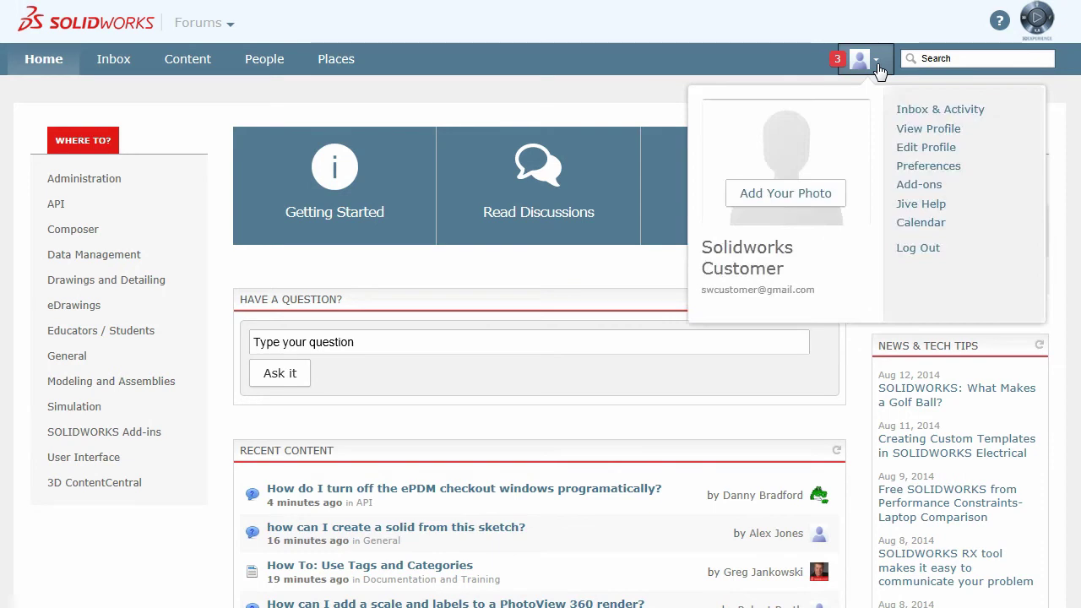
Step: Open the account's profile for editing and examine the profile photo slots and the selection of avatars
click(908, 150)
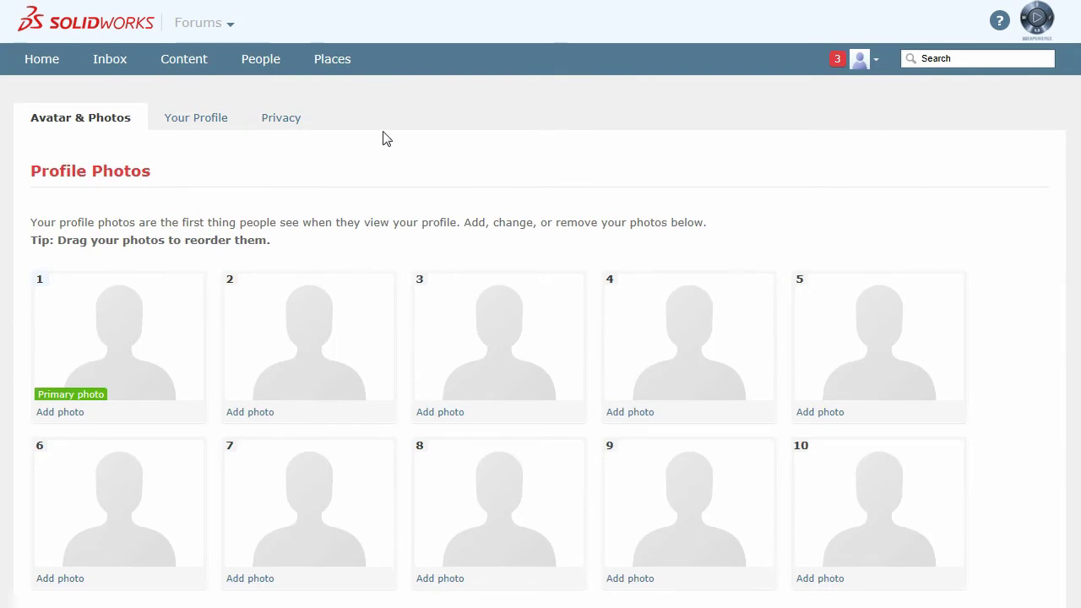
scroll(382, 137, down, 1)
scroll(383, 131, down, 1)
scroll(383, 131, up, 1)
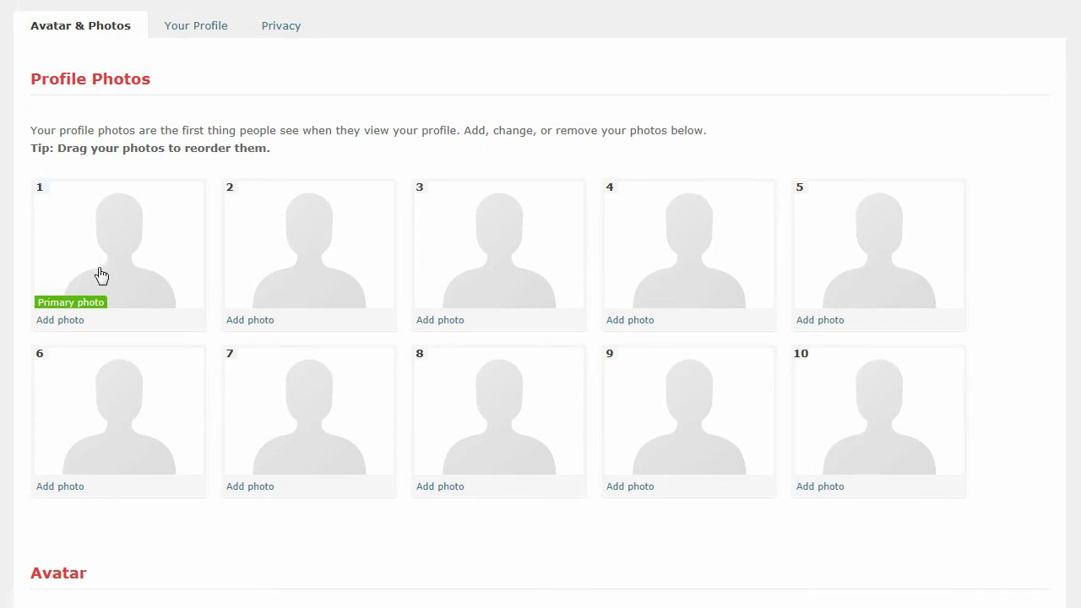
click(53, 321)
scroll(175, 304, down, 1)
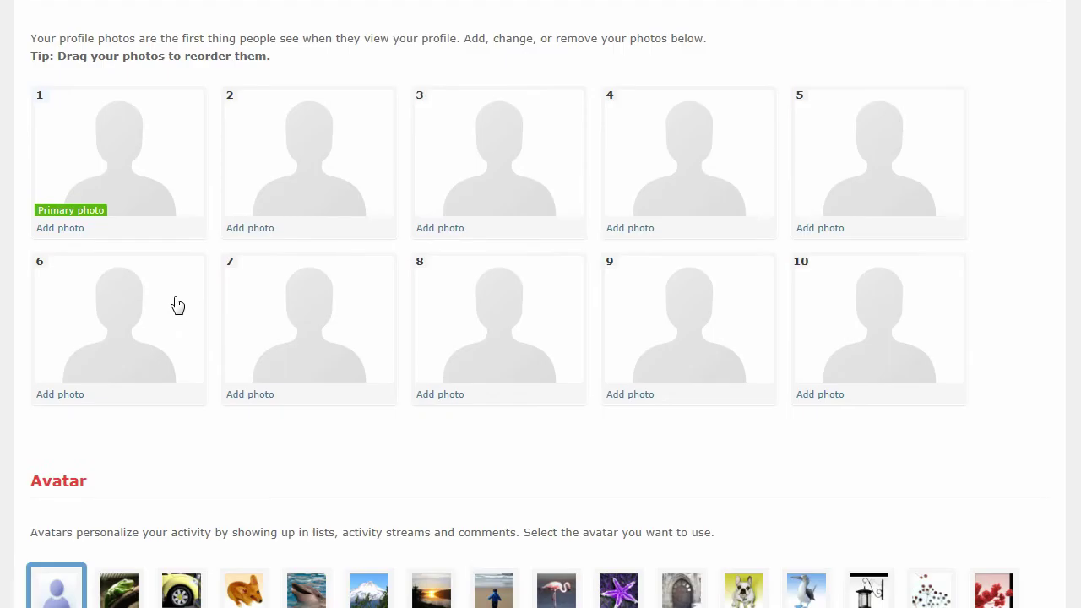
scroll(176, 304, down, 1)
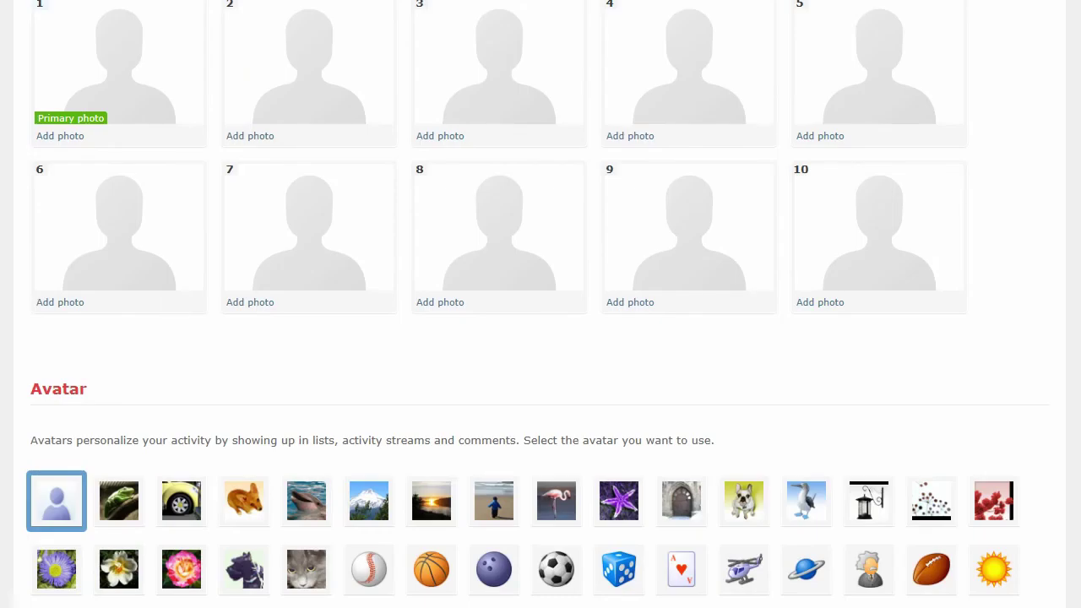
scroll(253, 394, down, 2)
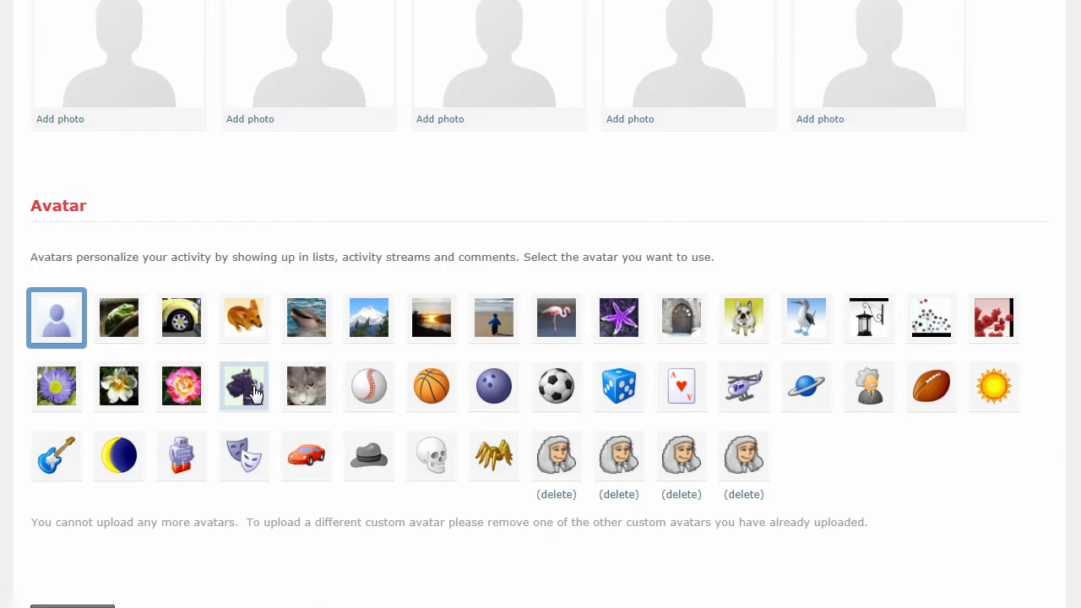
scroll(255, 394, up, 4)
scroll(258, 387, down, 2)
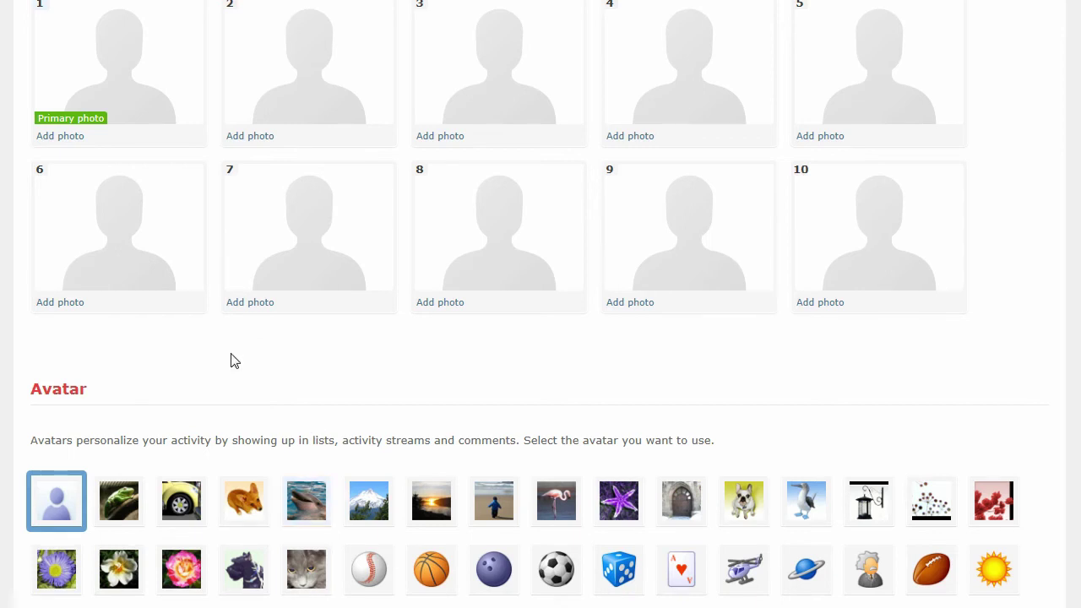
scroll(232, 362, up, 1)
scroll(235, 361, up, 1)
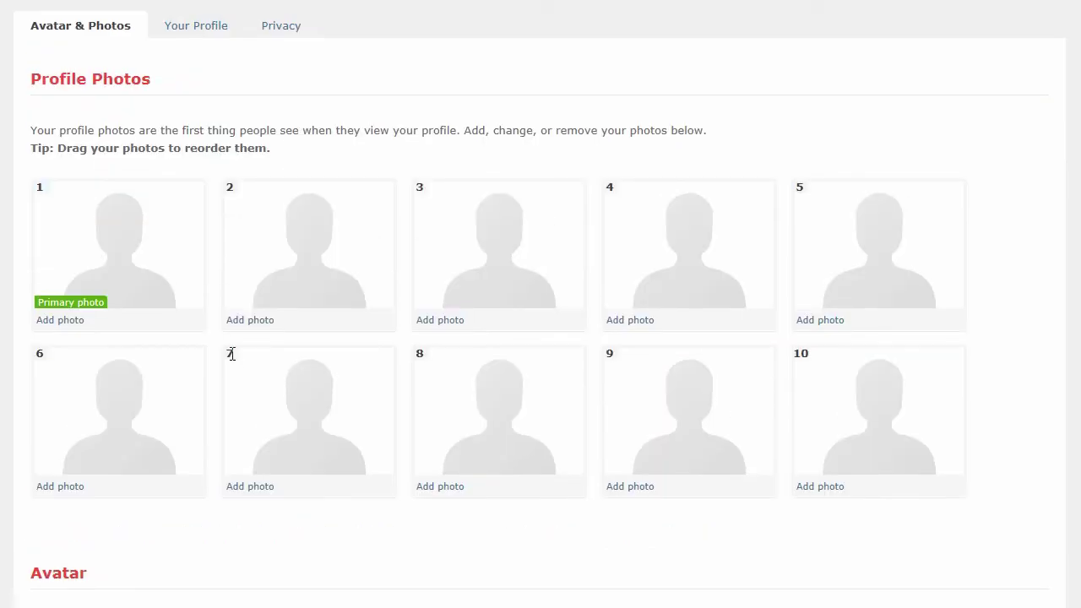
scroll(234, 361, up, 1)
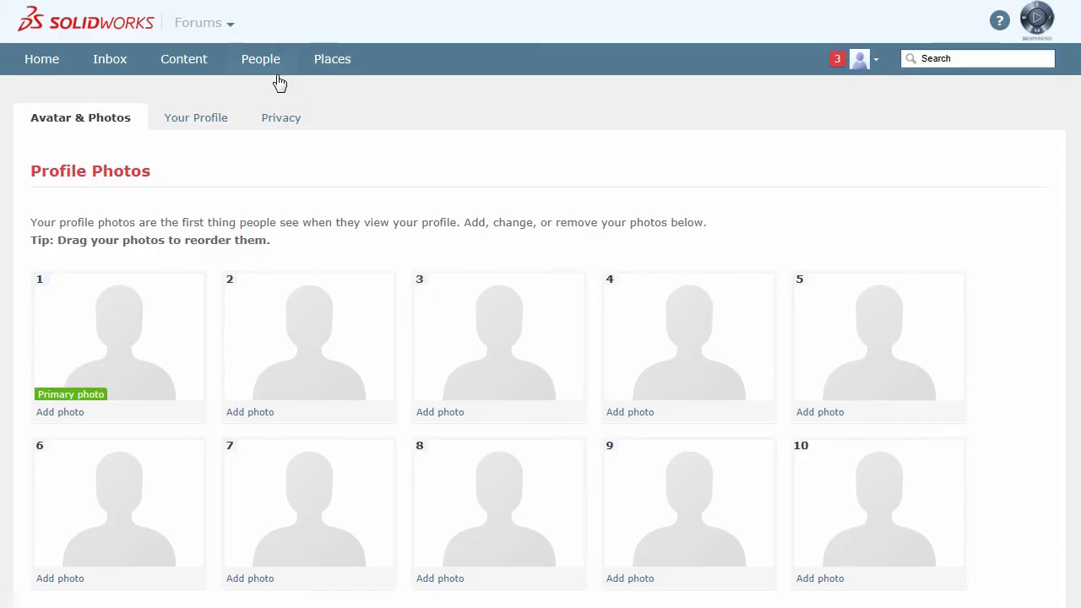
Step: Open the profile details form and enter My Company as the company
click(219, 124)
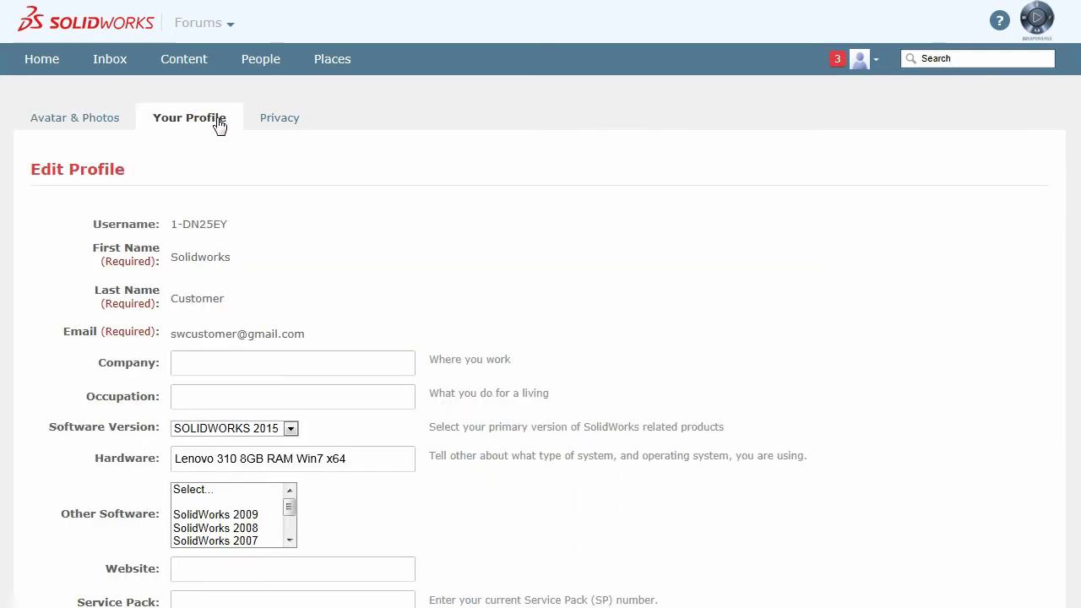
scroll(378, 192, down, 3)
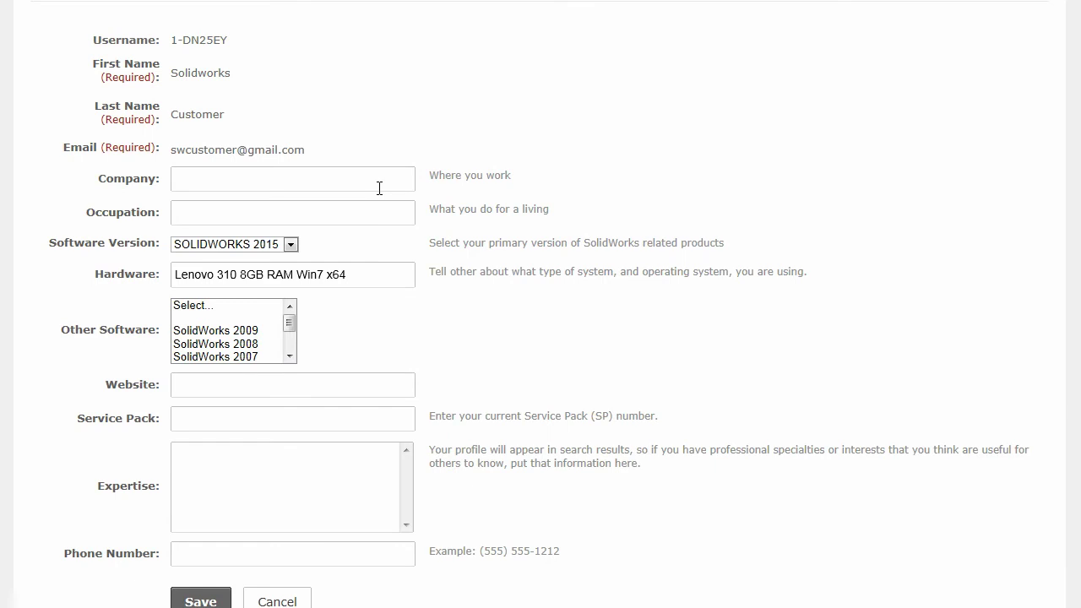
scroll(336, 158, down, 2)
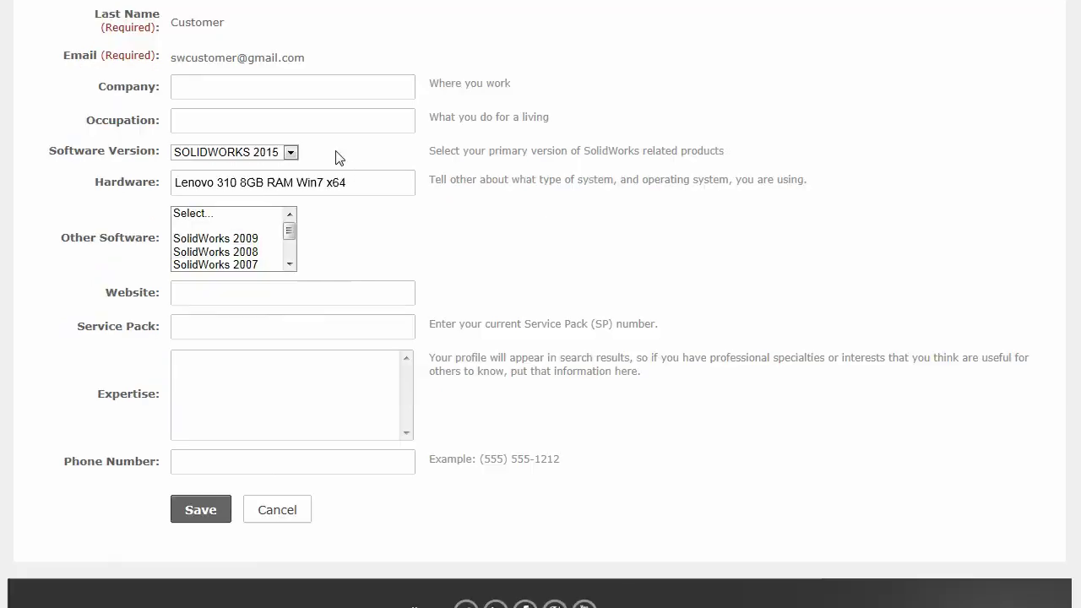
scroll(335, 158, up, 2)
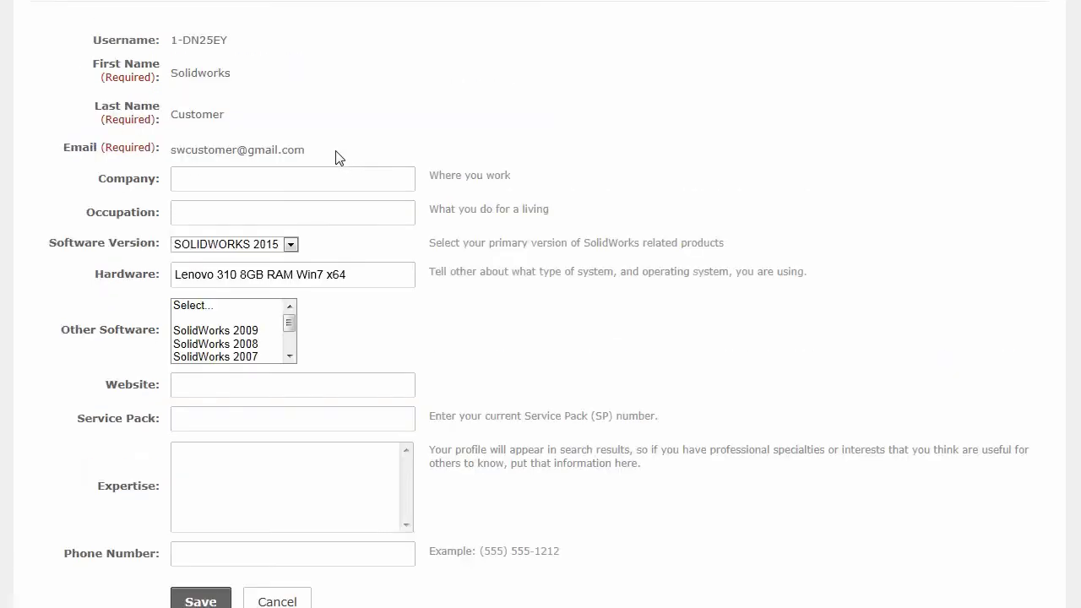
scroll(335, 158, down, 2)
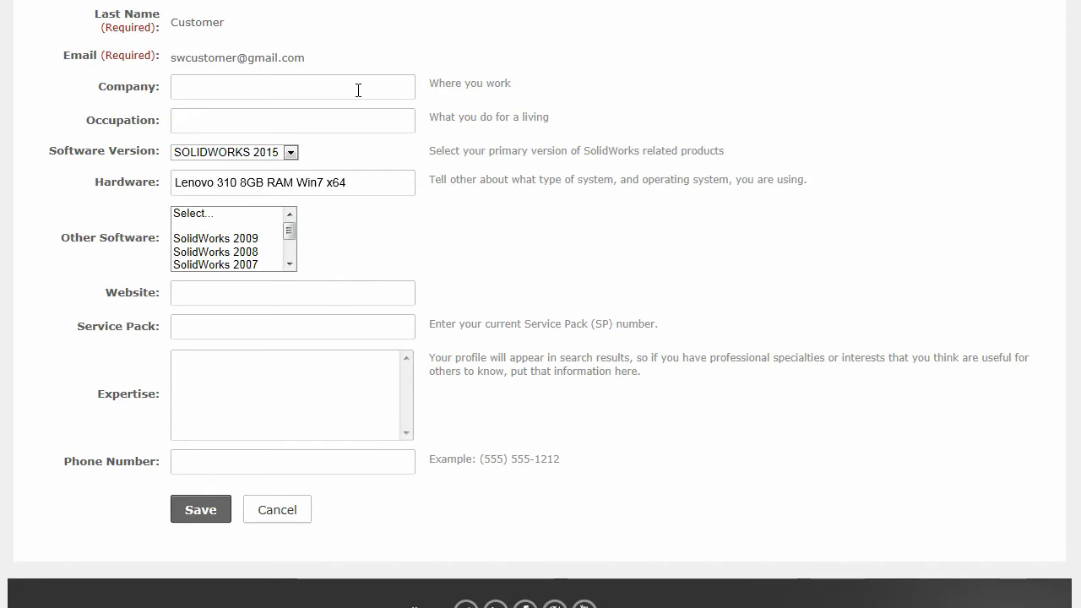
scroll(358, 90, up, 2)
click(227, 181)
text(M)
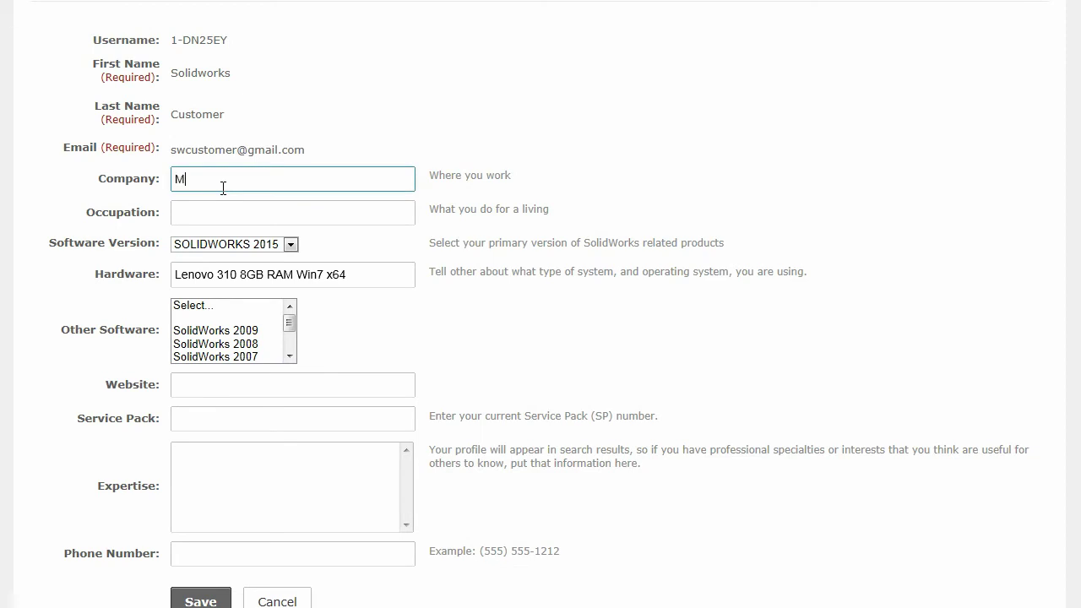
text(y COMP)
key(BackSpace)
key(BackSpace)
key(BackSpace)
text(ompany)
Step: Set the occupation to Engineer and save the profile details
click(216, 211)
text(Engineer)
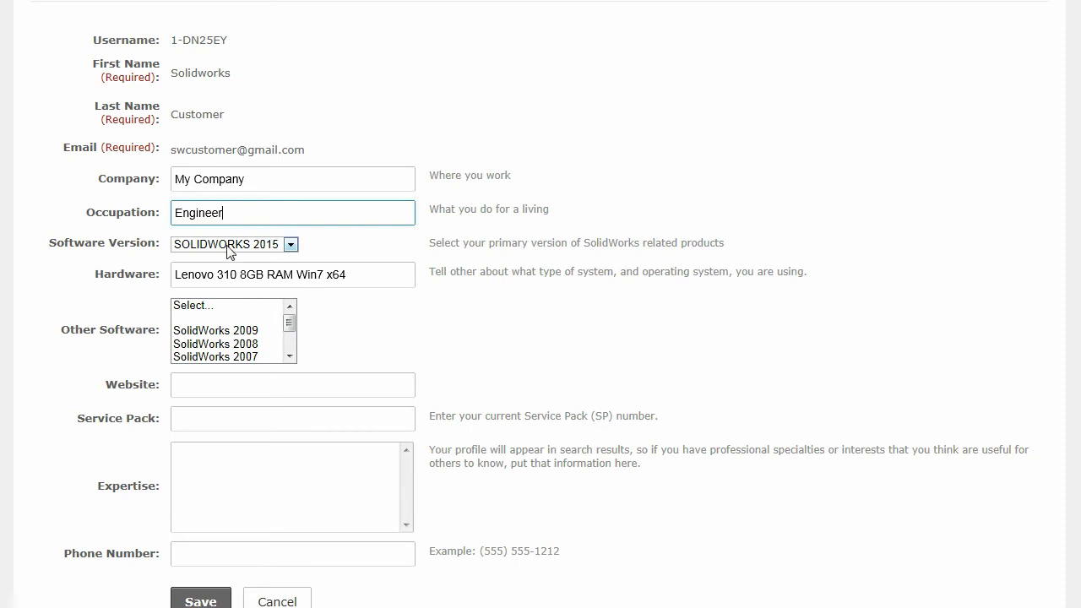
click(228, 245)
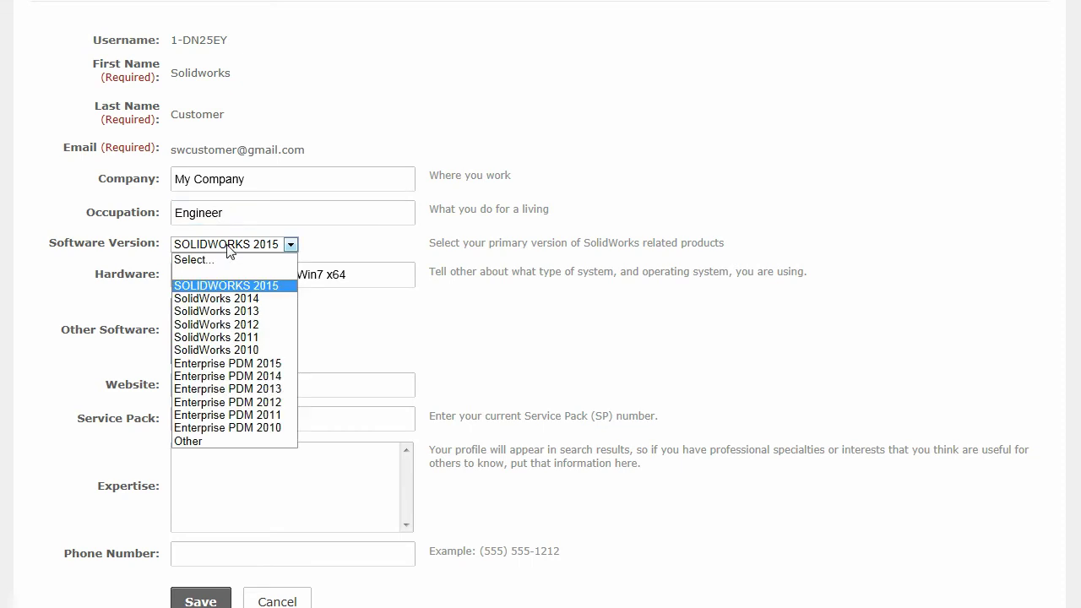
click(340, 214)
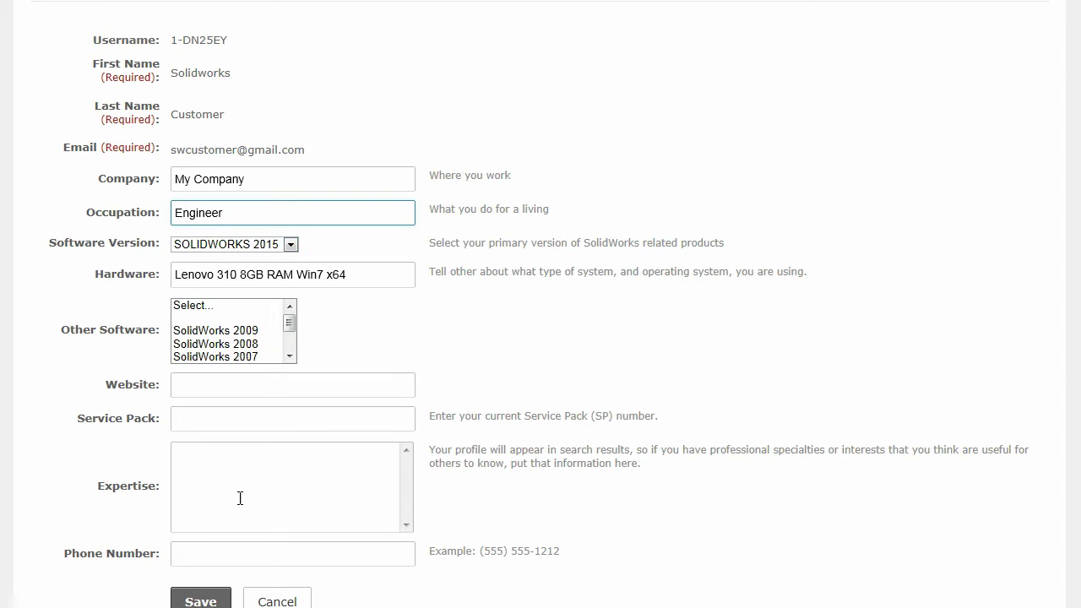
click(193, 603)
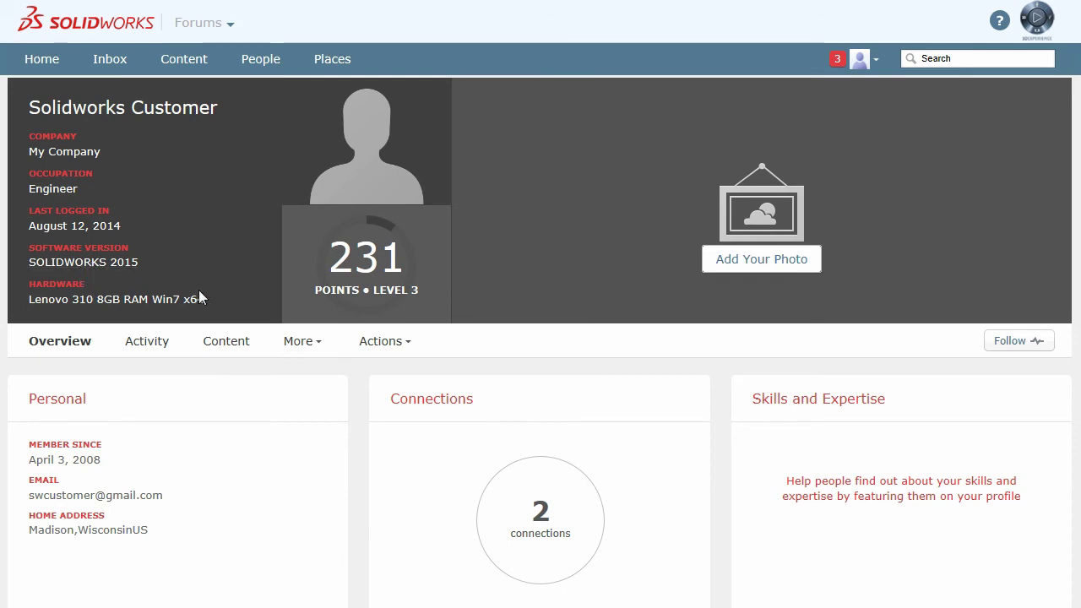
Step: Examine the profile overview, including personal details, connections, skills, recent activity, top contacts and top places
scroll(199, 289, down, 3)
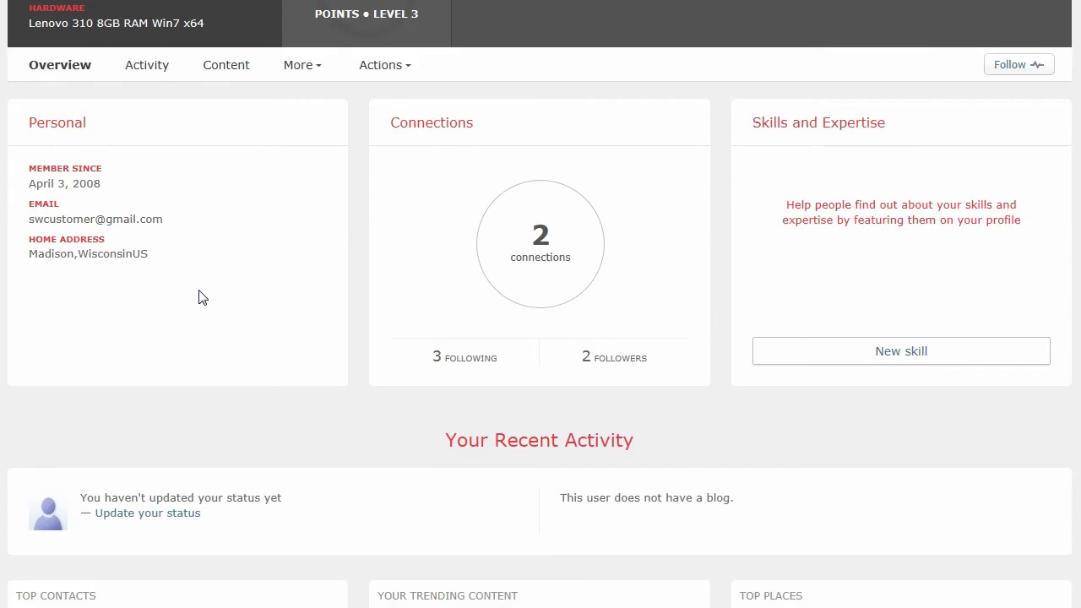
scroll(201, 295, up, 1)
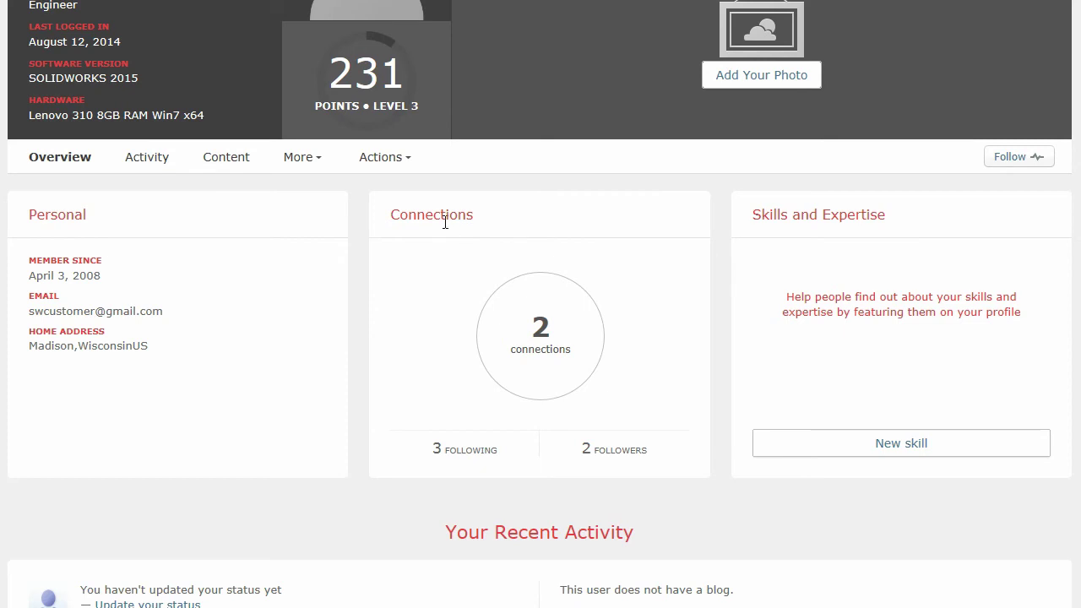
scroll(993, 271, down, 1)
scroll(990, 272, down, 2)
scroll(991, 272, up, 2)
scroll(622, 250, down, 4)
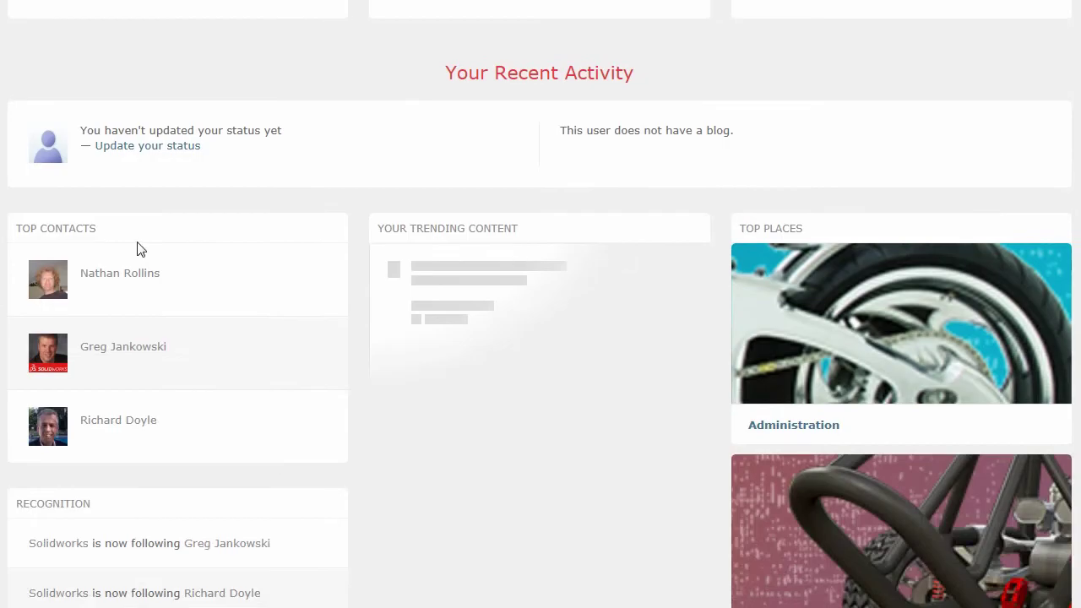
scroll(733, 234, down, 1)
scroll(735, 234, down, 2)
scroll(600, 447, down, 1)
scroll(601, 439, up, 5)
scroll(605, 439, up, 6)
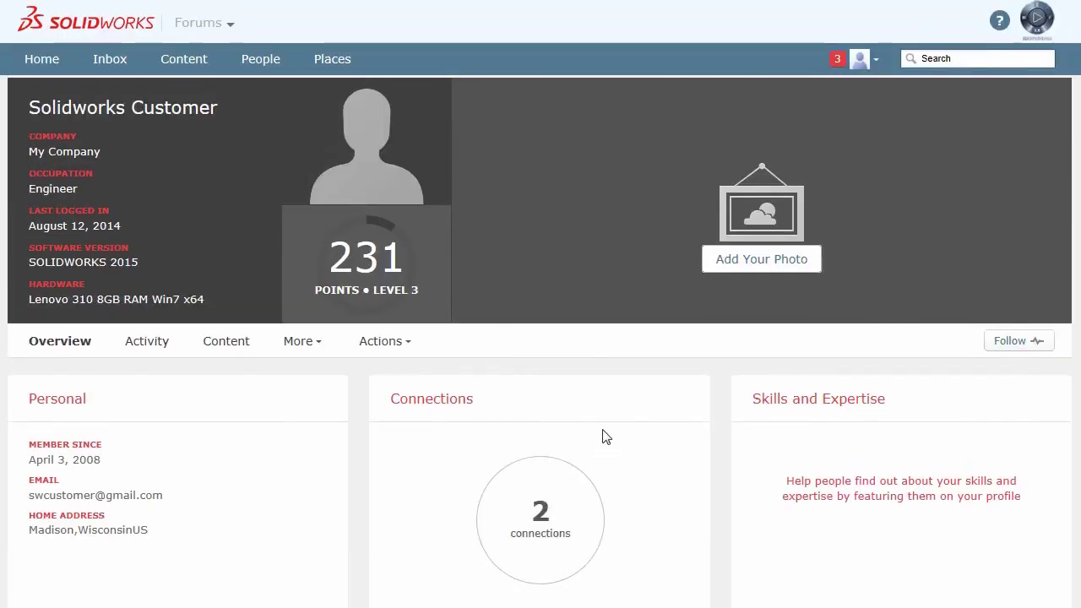
Step: Display the profile's activity stream and look through its recent discussion entries
click(160, 353)
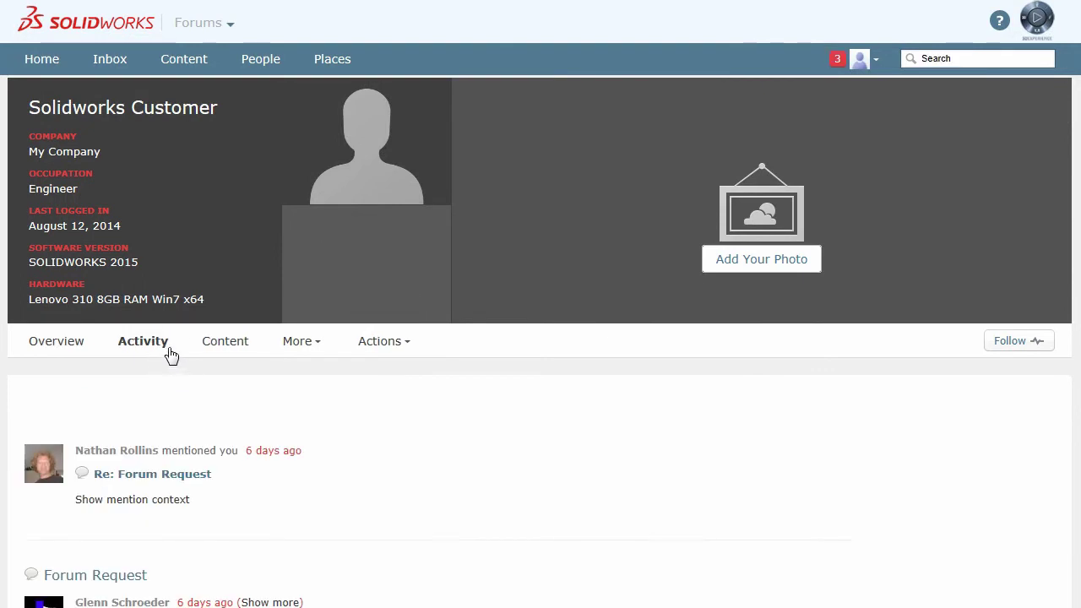
scroll(191, 385, down, 5)
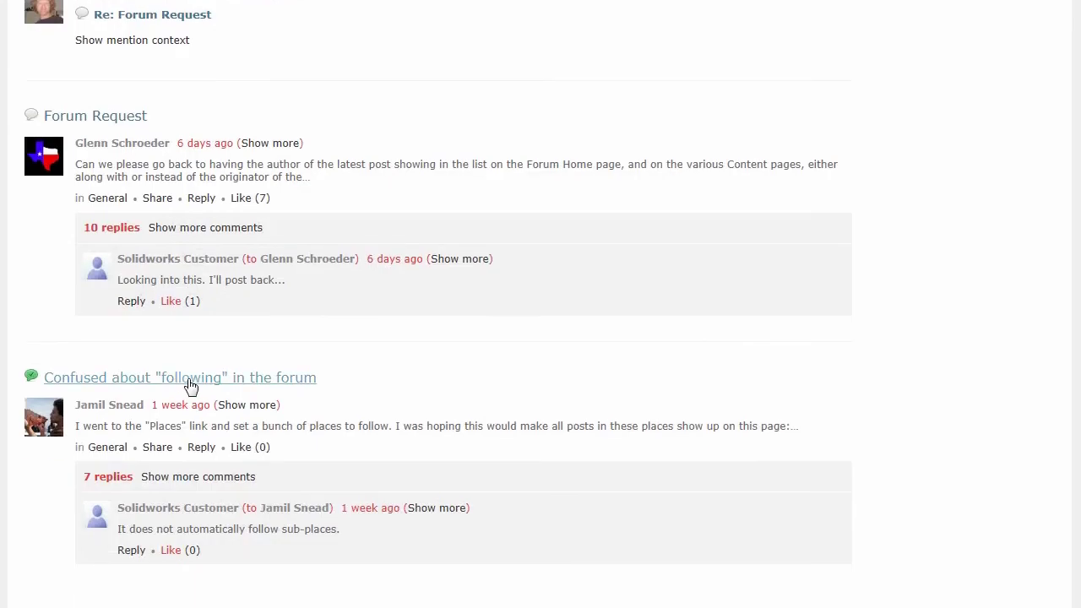
scroll(190, 385, up, 5)
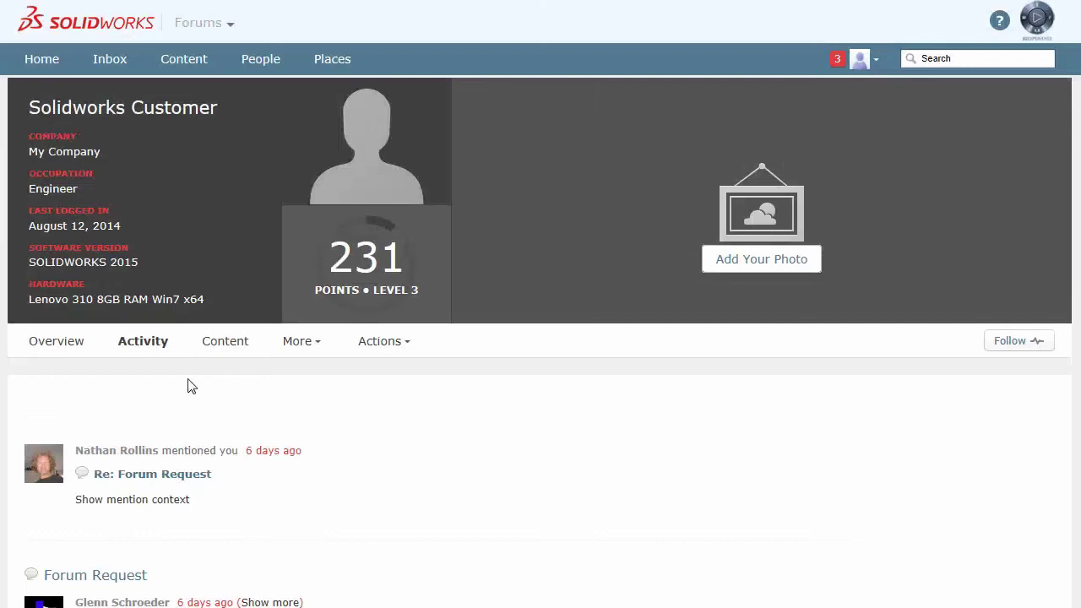
Step: View the profile's content lists for authored, participated and followed items
click(238, 344)
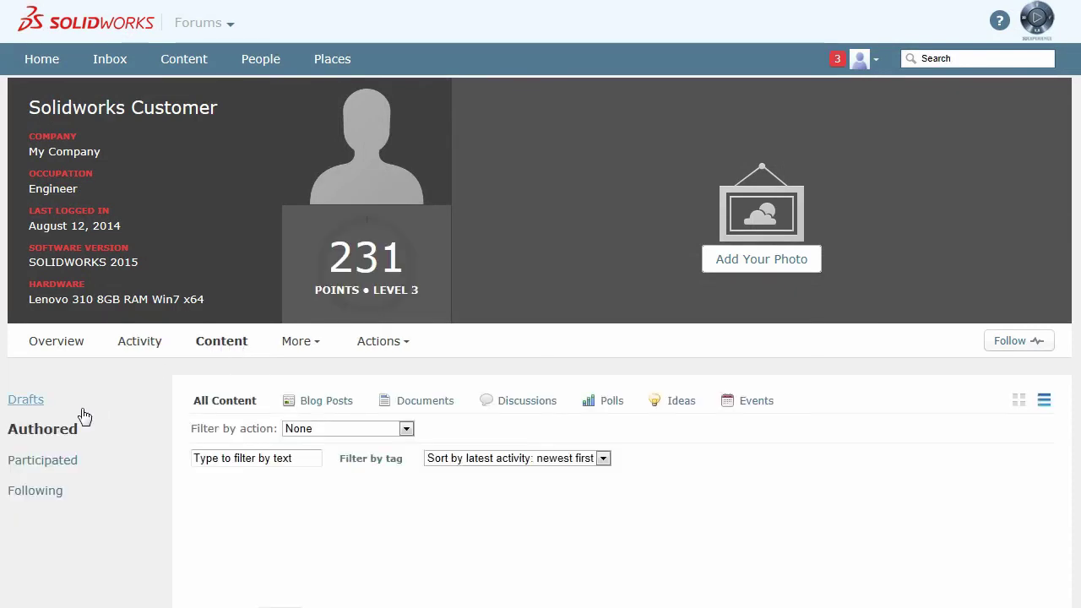
click(68, 463)
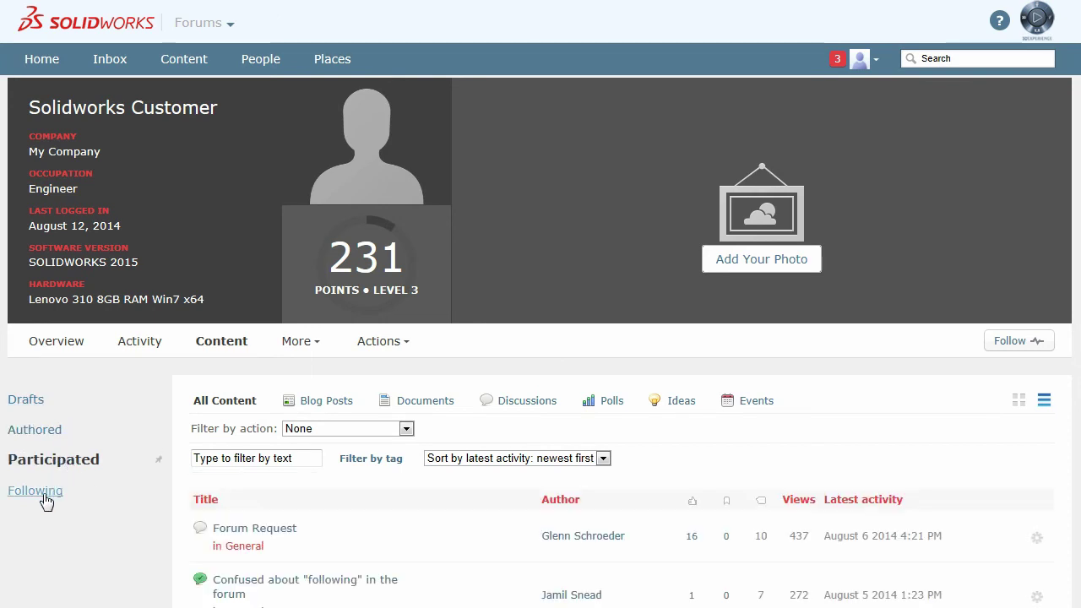
click(46, 498)
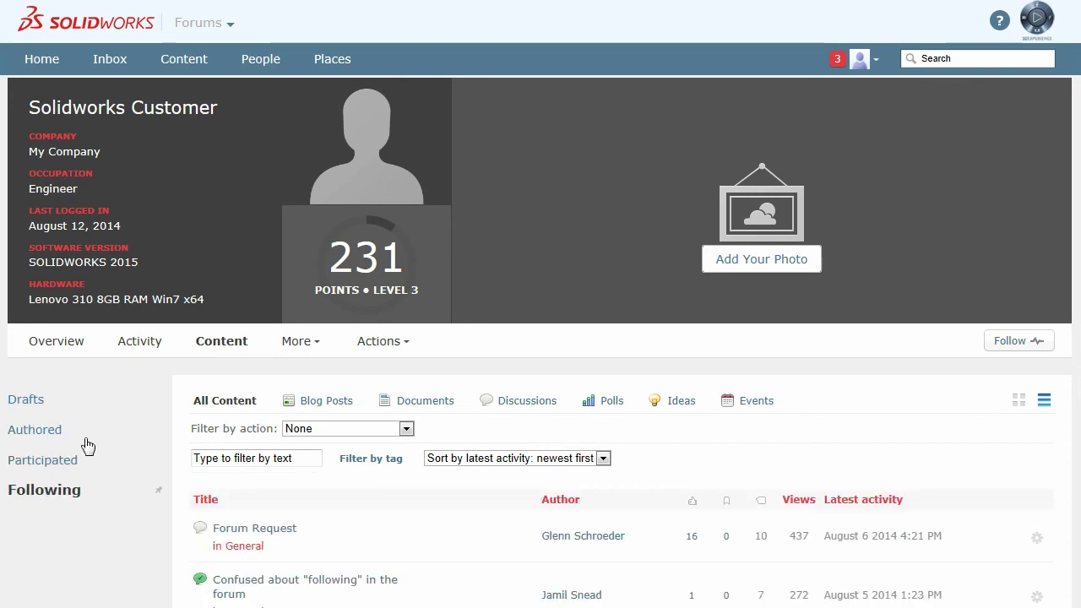
Step: Open the profile's reputation page and review the activity entries that earned points
click(319, 342)
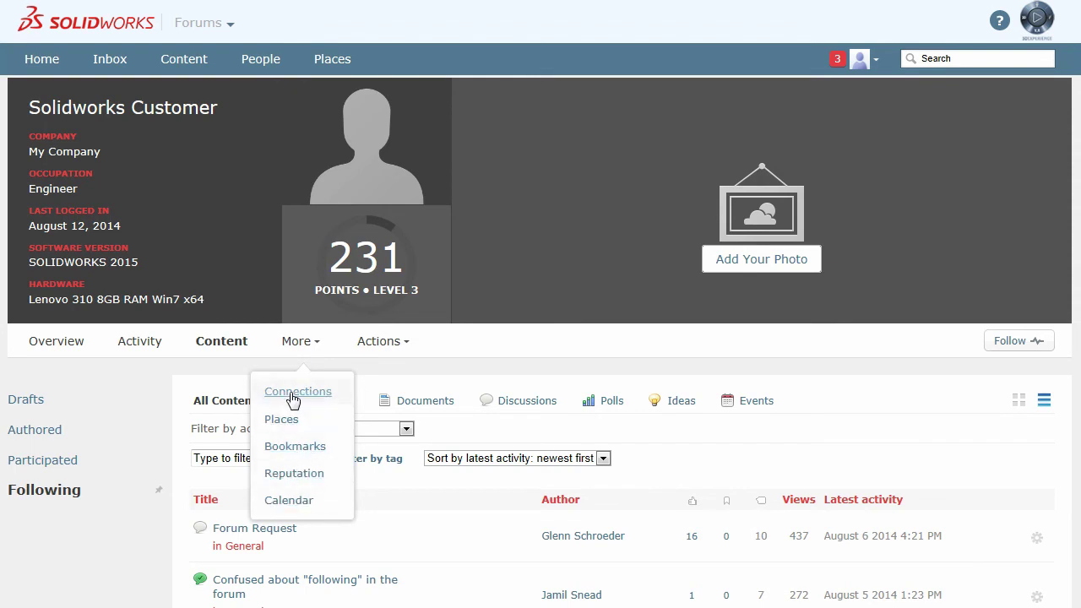
click(289, 476)
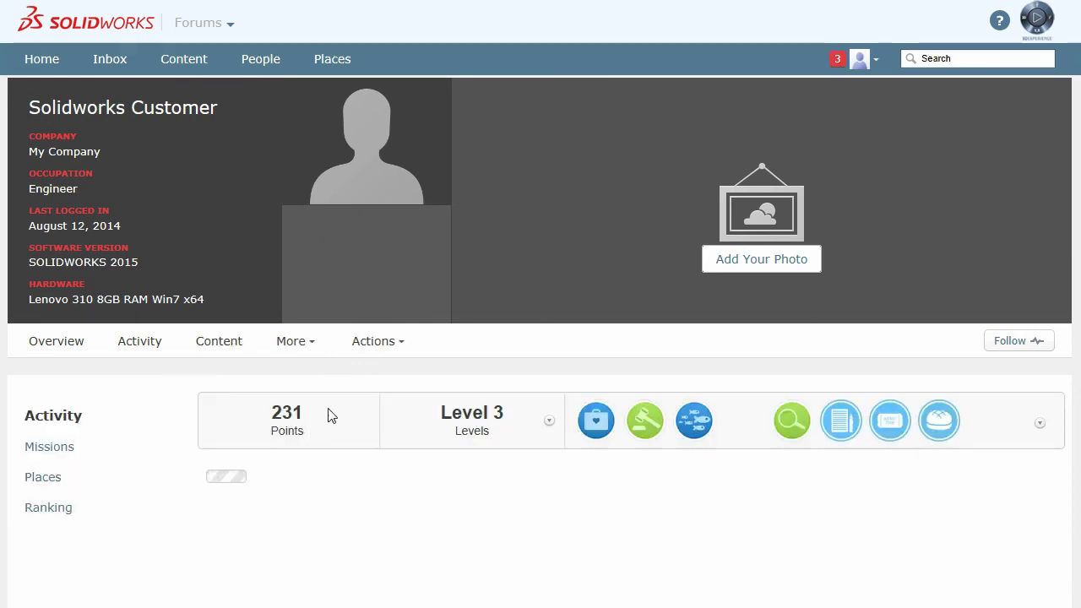
scroll(338, 363, down, 1)
scroll(338, 365, down, 2)
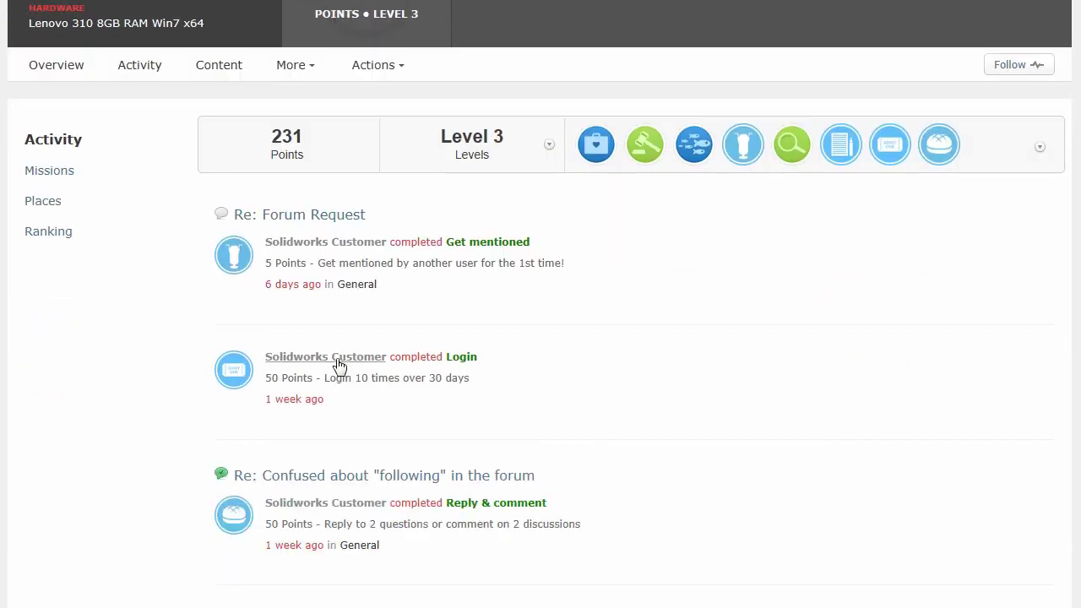
mouse_move(338, 365)
Step: Show the reputation missions, view the requirements on the Rate mission's card and close them again
click(93, 182)
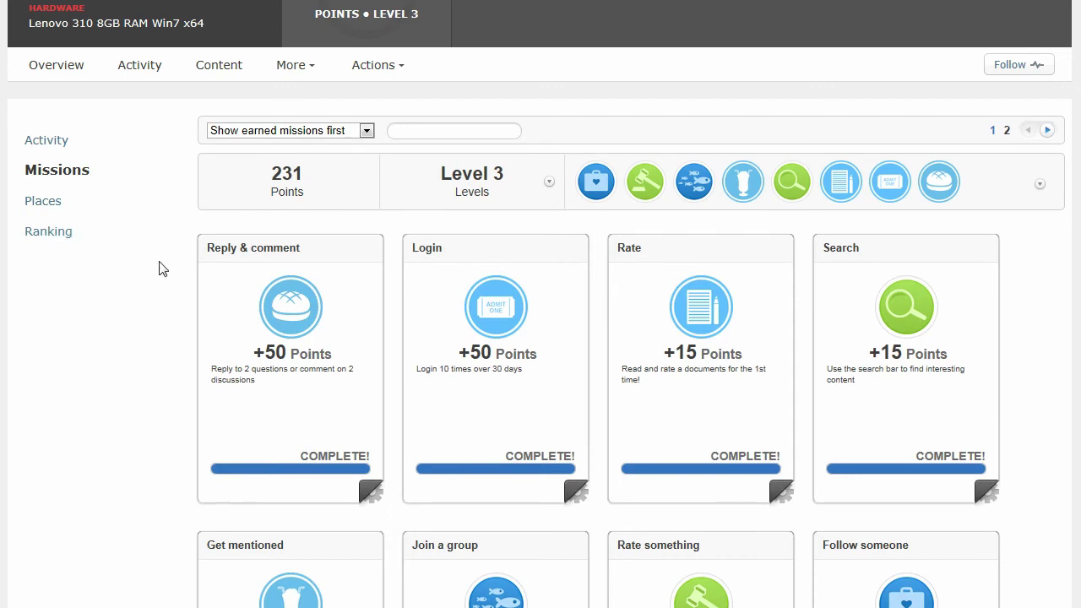
scroll(167, 274, down, 1)
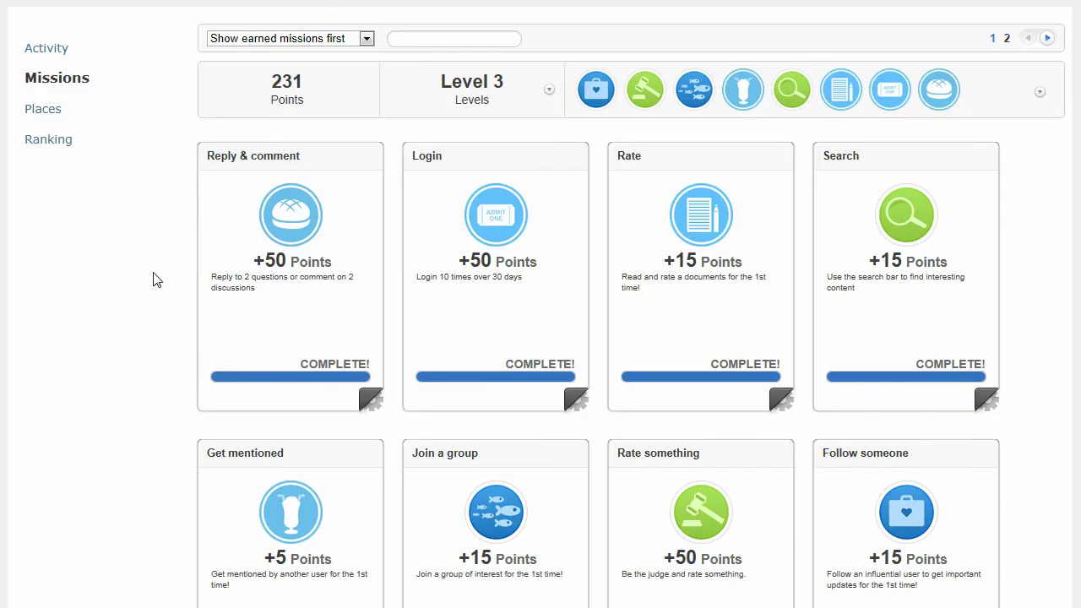
click(790, 407)
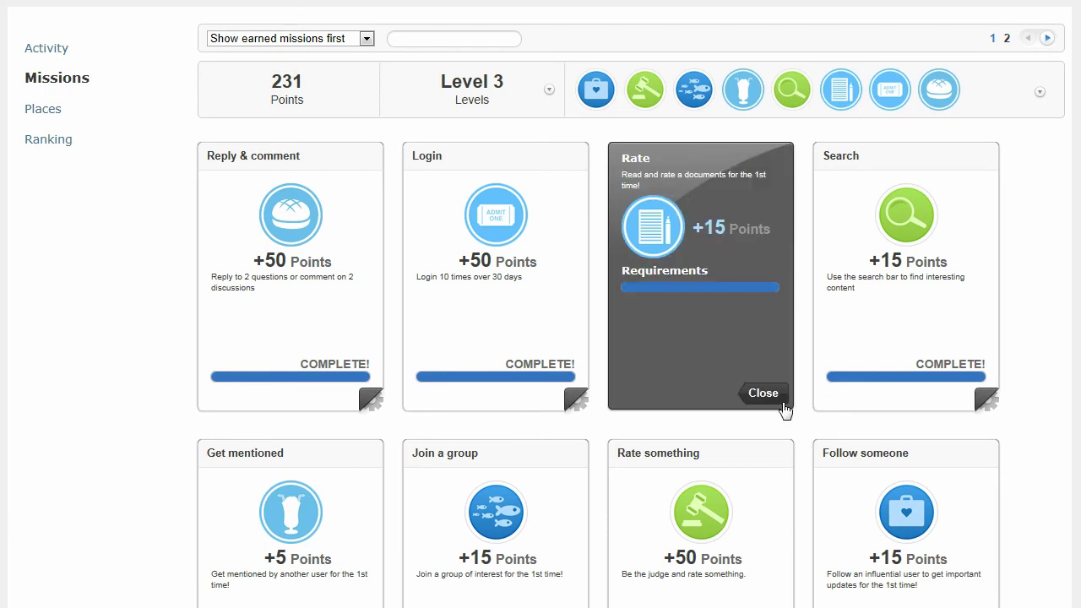
click(774, 403)
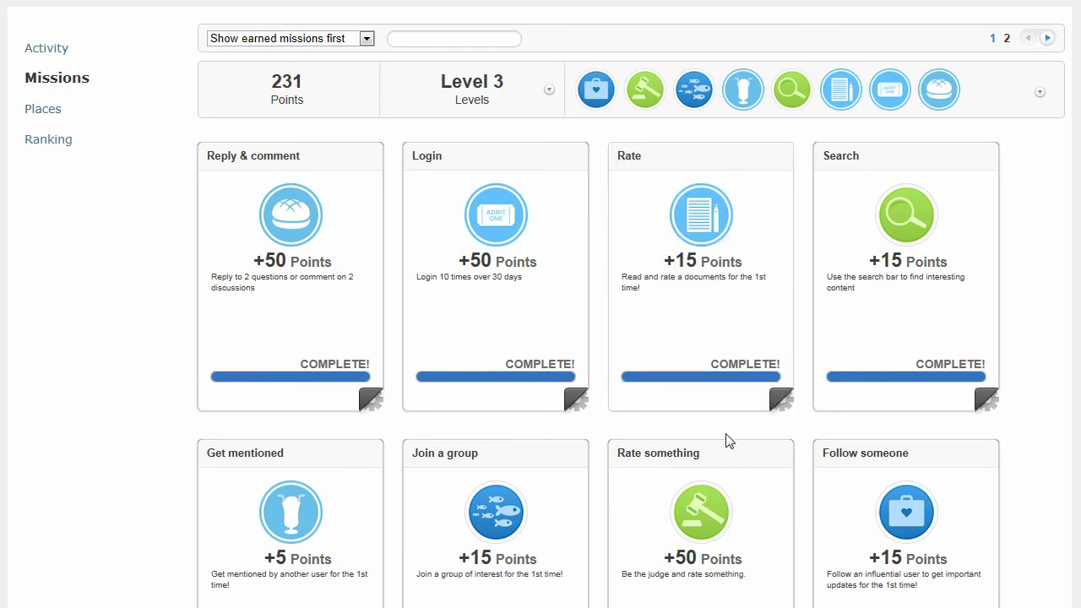
Step: Look through the reputation mission cards and view the list of levels with their point thresholds
scroll(728, 441, down, 3)
scroll(728, 440, down, 2)
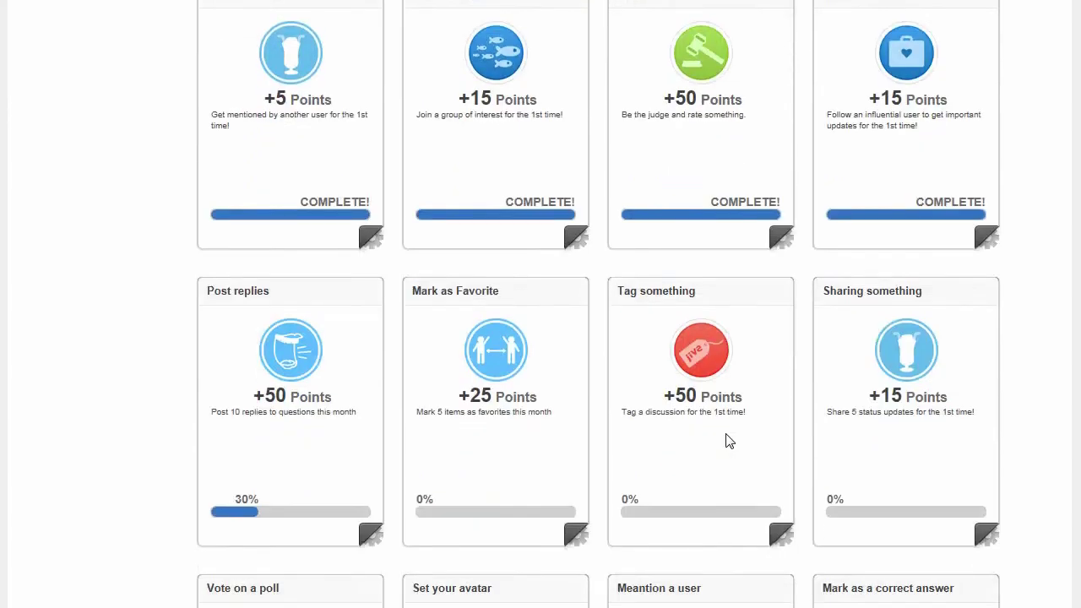
scroll(728, 441, down, 1)
scroll(402, 277, up, 7)
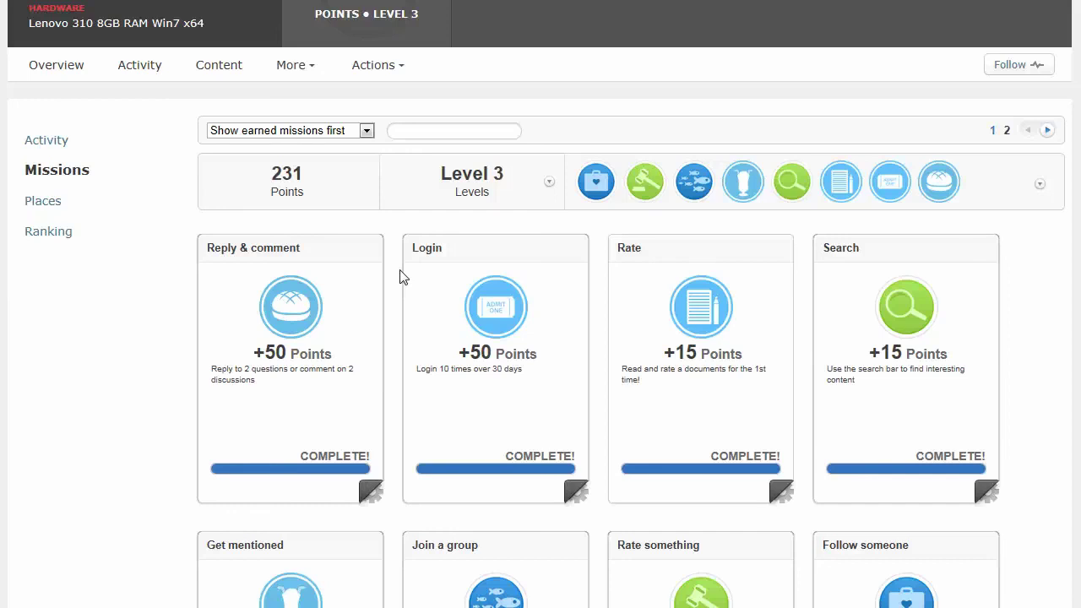
click(528, 205)
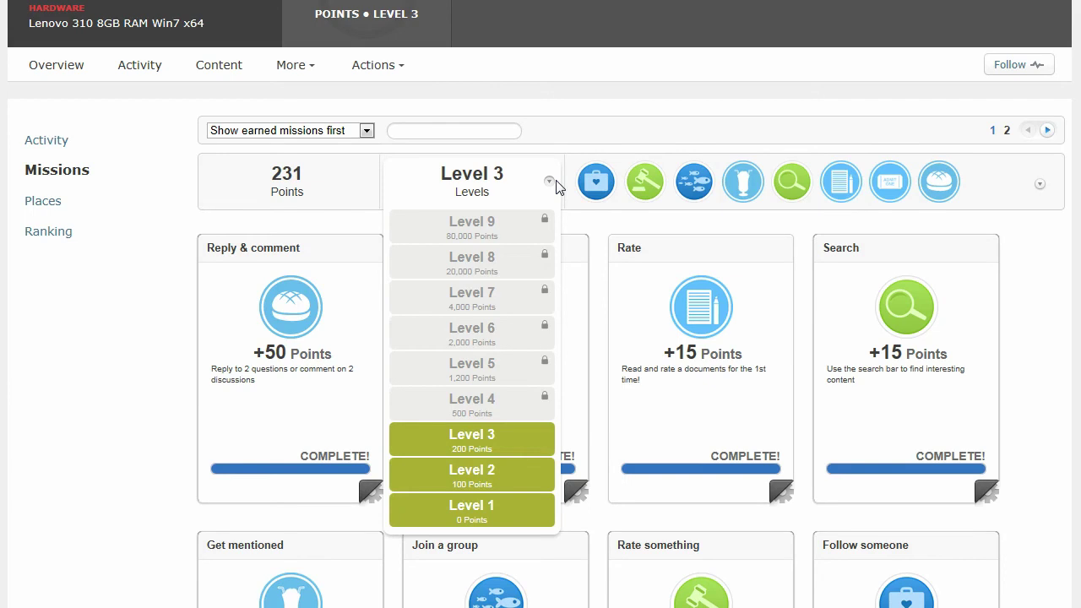
mouse_move(496, 185)
Step: Add the Join a group and Reply & comment badges to the first two Me in 3 slots
mouse_move(1040, 195)
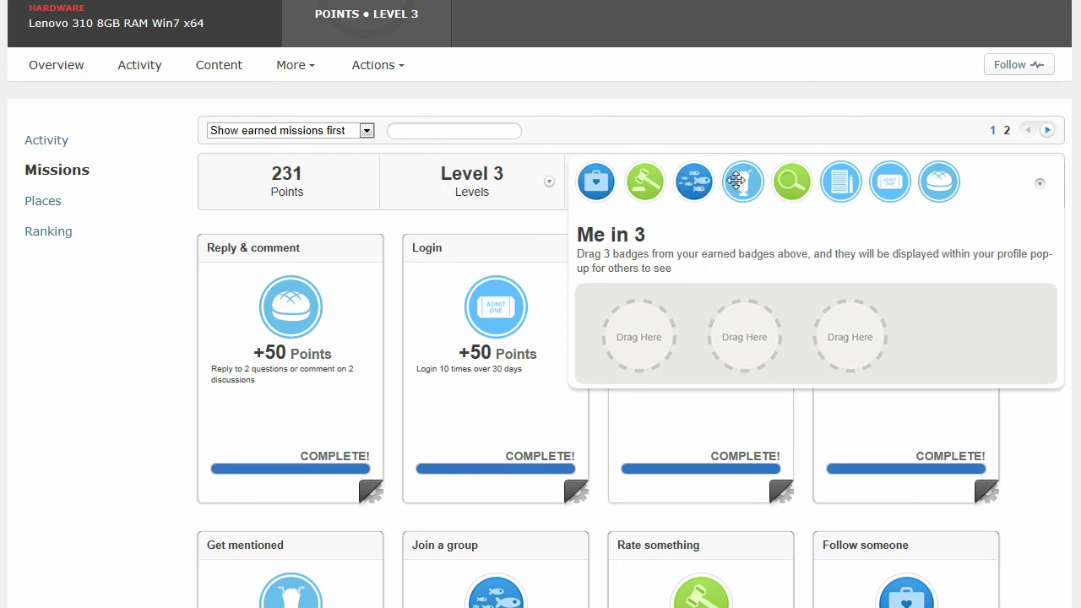
drag(695, 182, 654, 341)
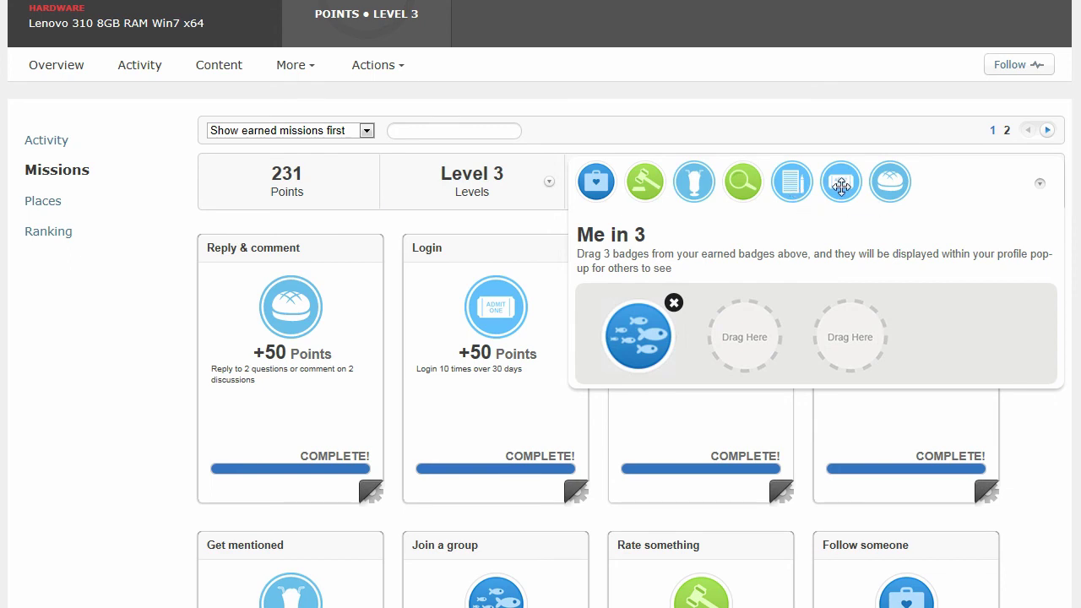
drag(881, 182, 760, 343)
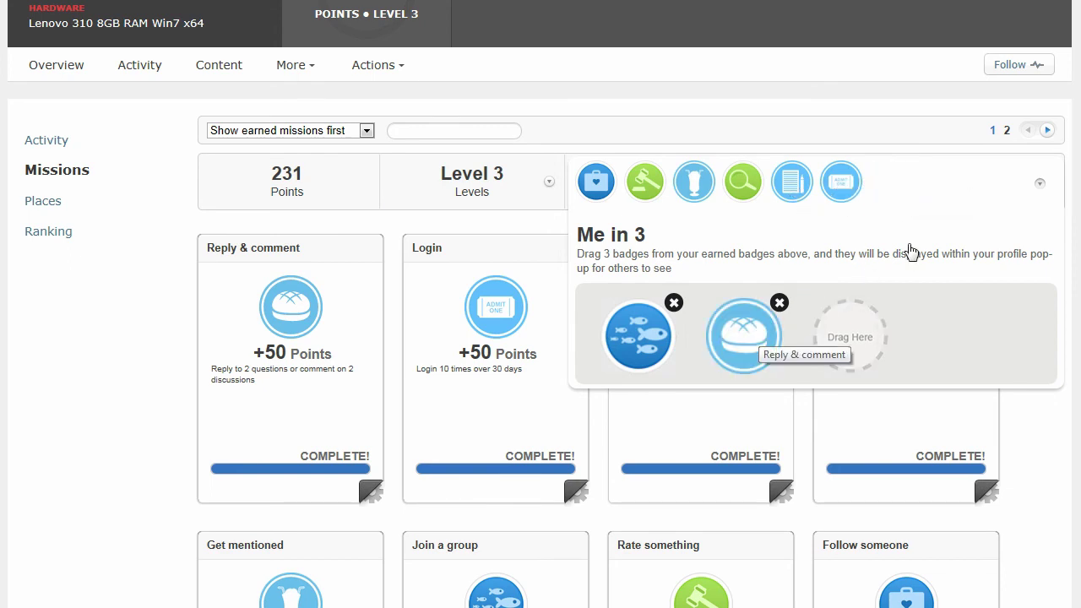
click(1040, 184)
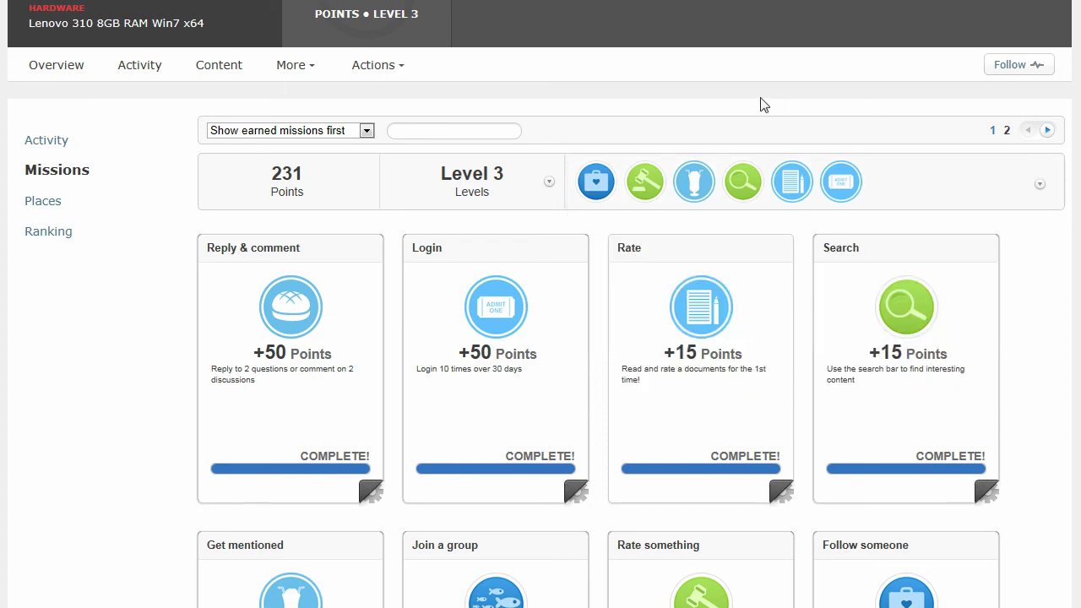
Step: Show the places where reputation points were earned
scroll(750, 106, up, 3)
scroll(749, 100, down, 1)
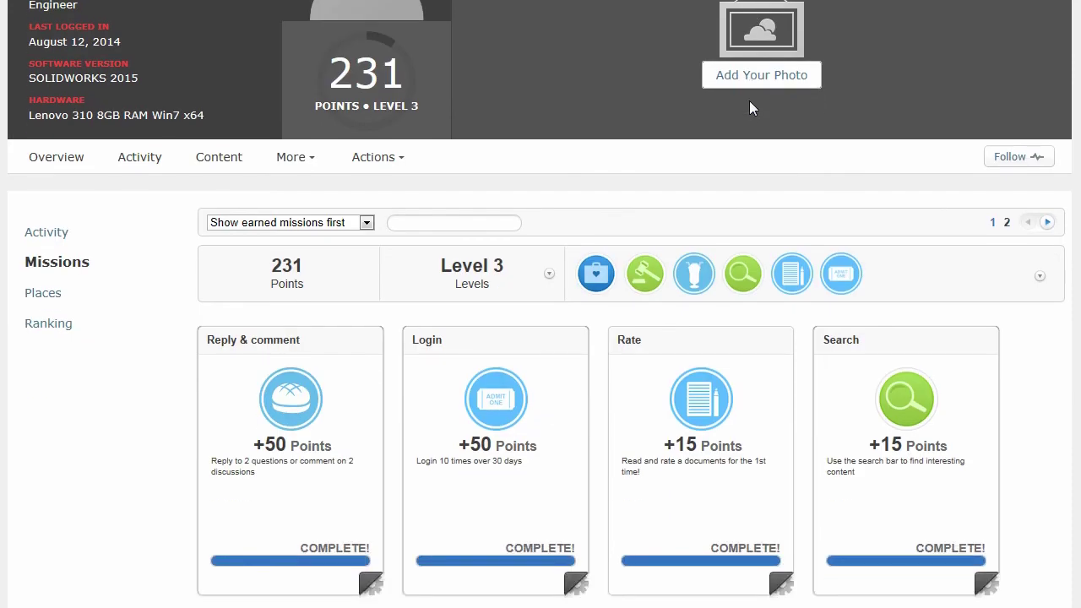
click(42, 294)
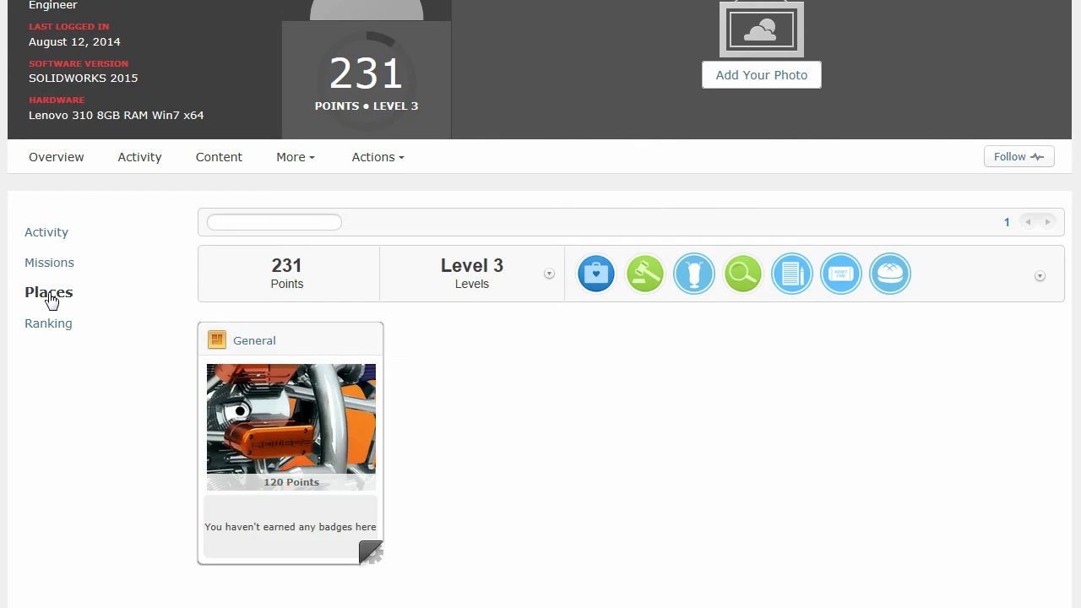
scroll(51, 299, down, 1)
Step: Show the reputation ranking and review the profile's position among everyone
click(53, 239)
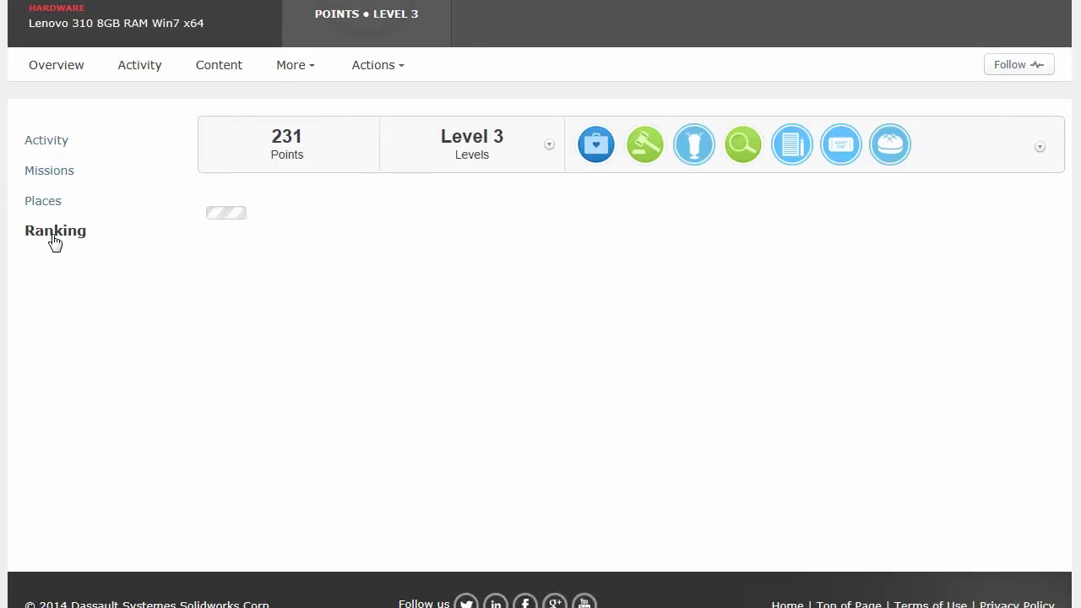
scroll(127, 309, down, 3)
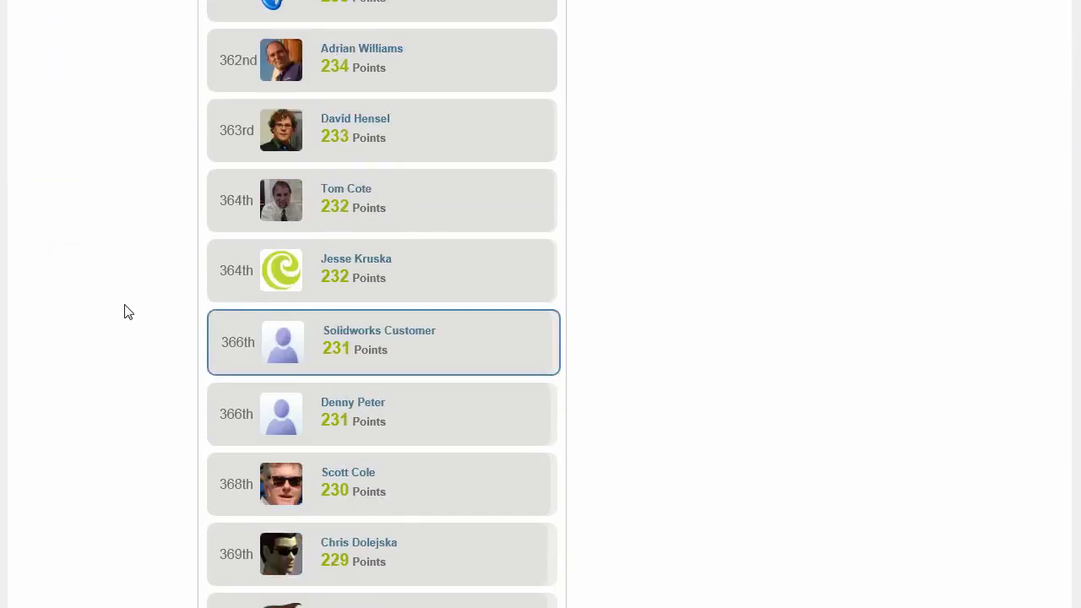
scroll(129, 313, up, 2)
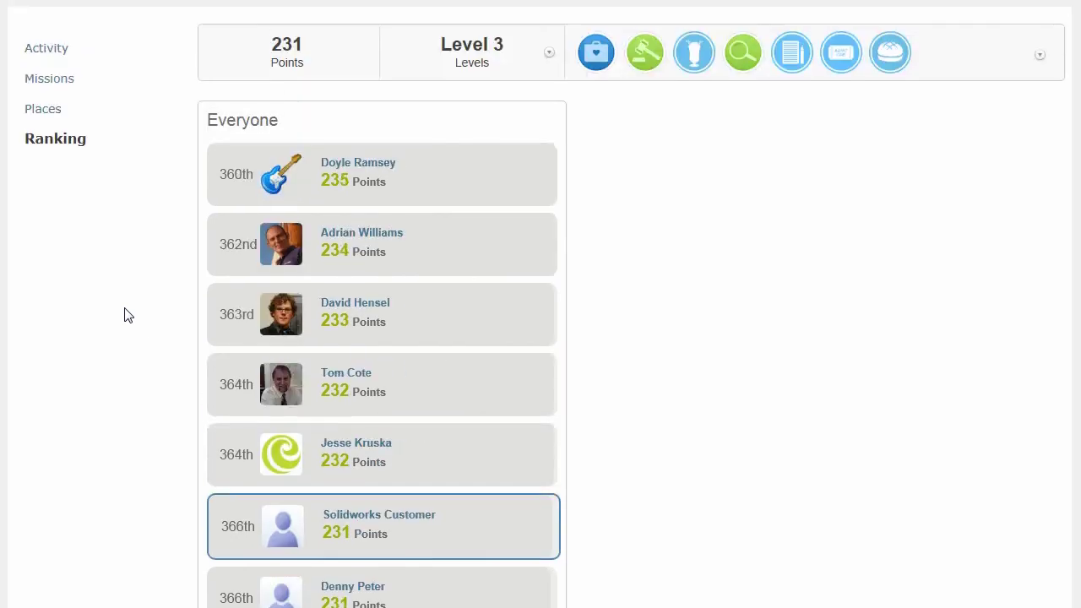
scroll(135, 292, up, 1)
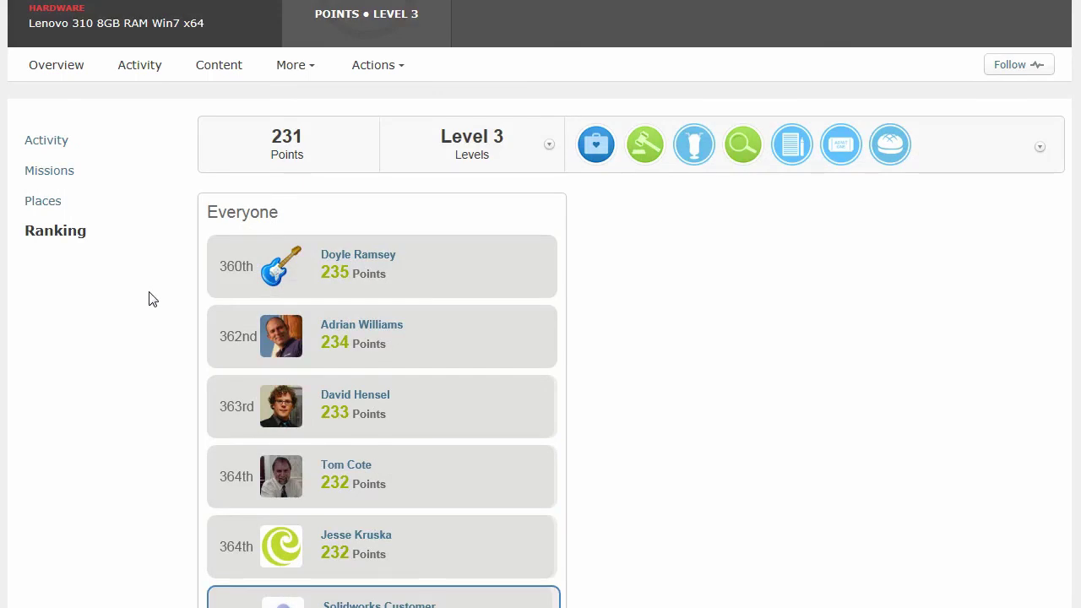
scroll(153, 299, up, 1)
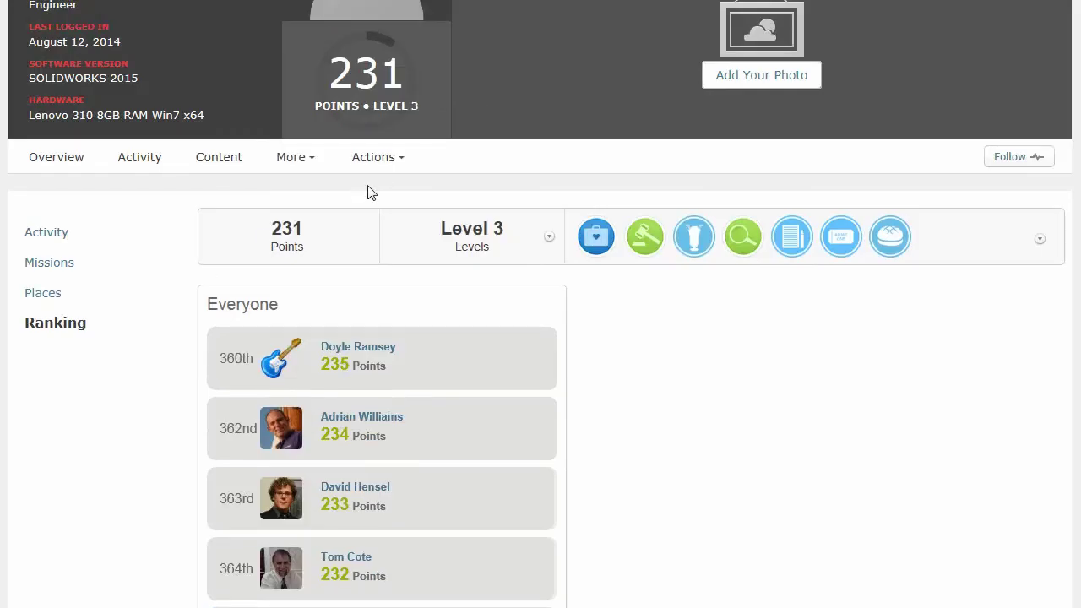
Step: Open the profile for editing and display its privacy settings
click(387, 168)
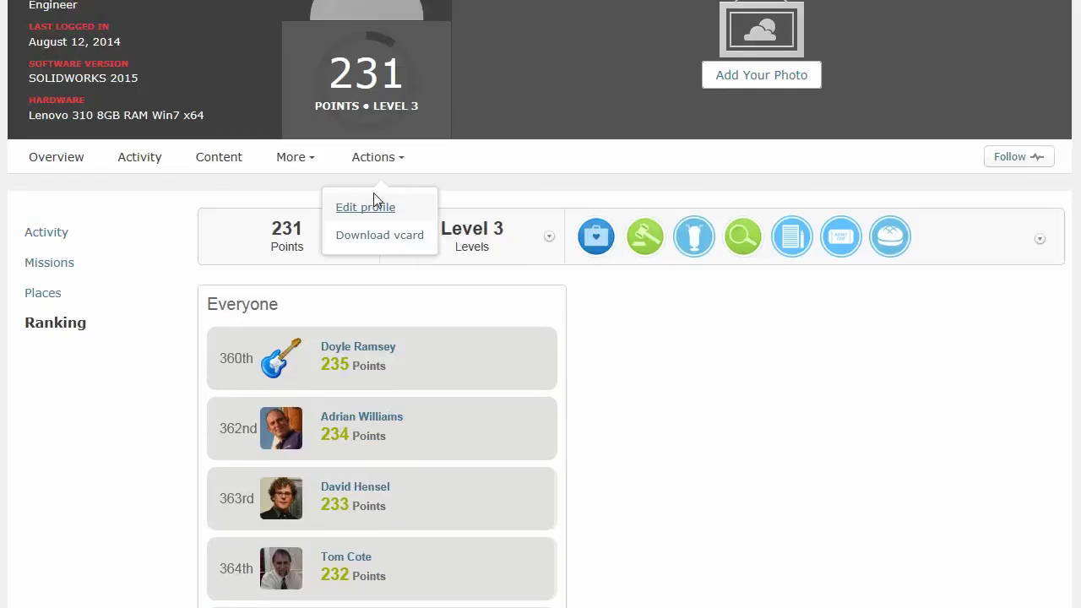
click(366, 217)
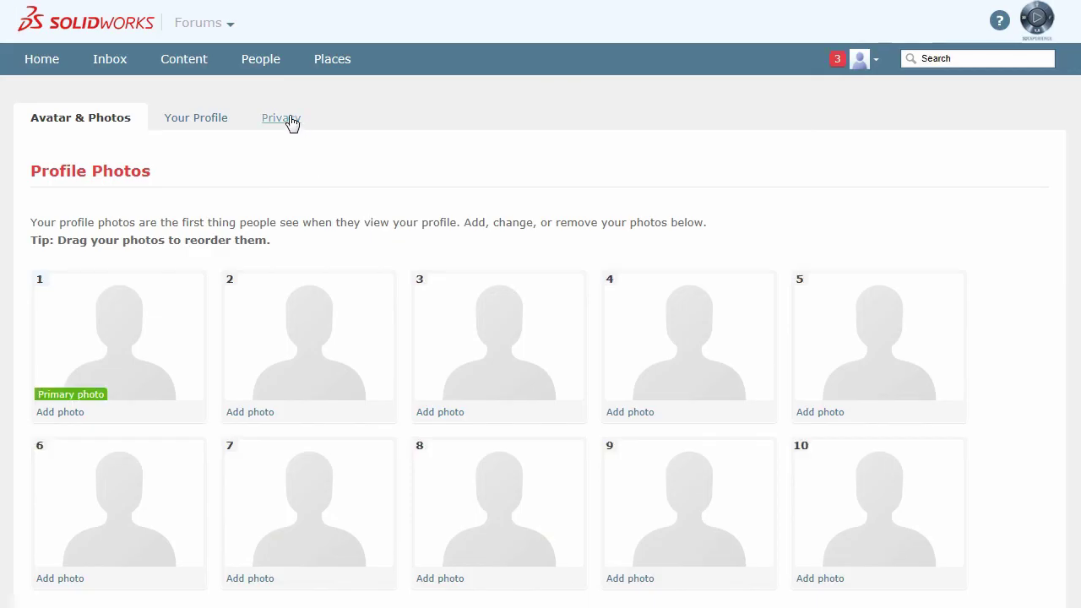
click(294, 126)
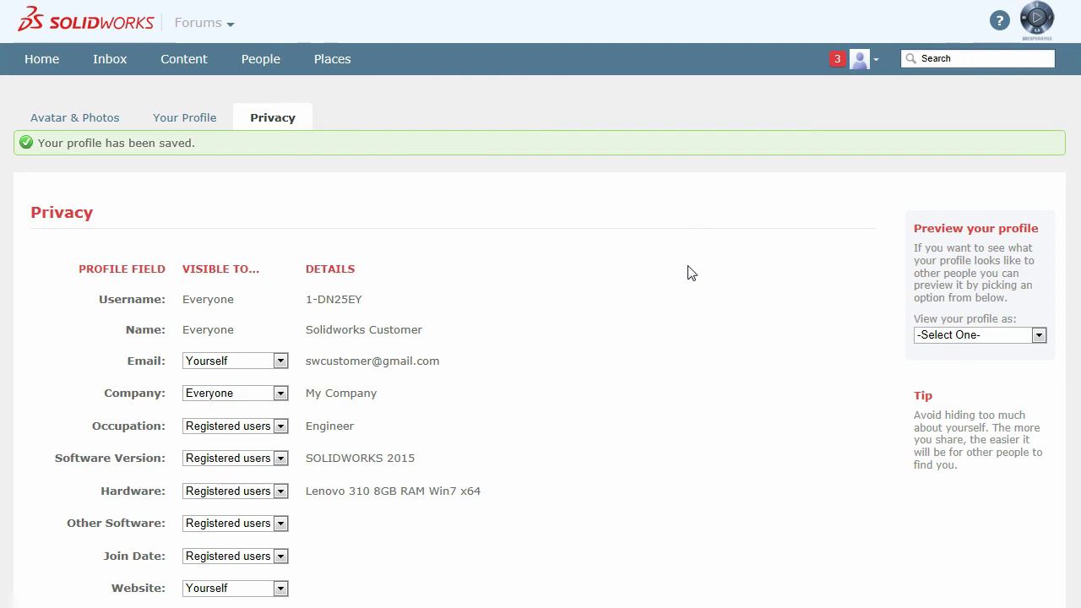
scroll(689, 274, down, 2)
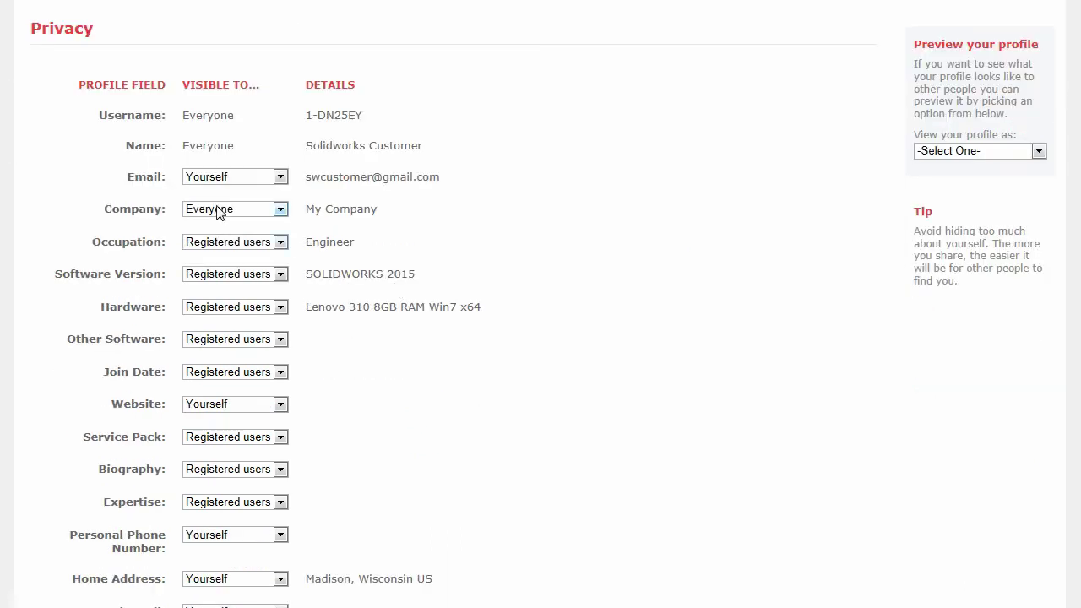
Step: View the visibility options available for the Company field without choosing a different one
click(218, 212)
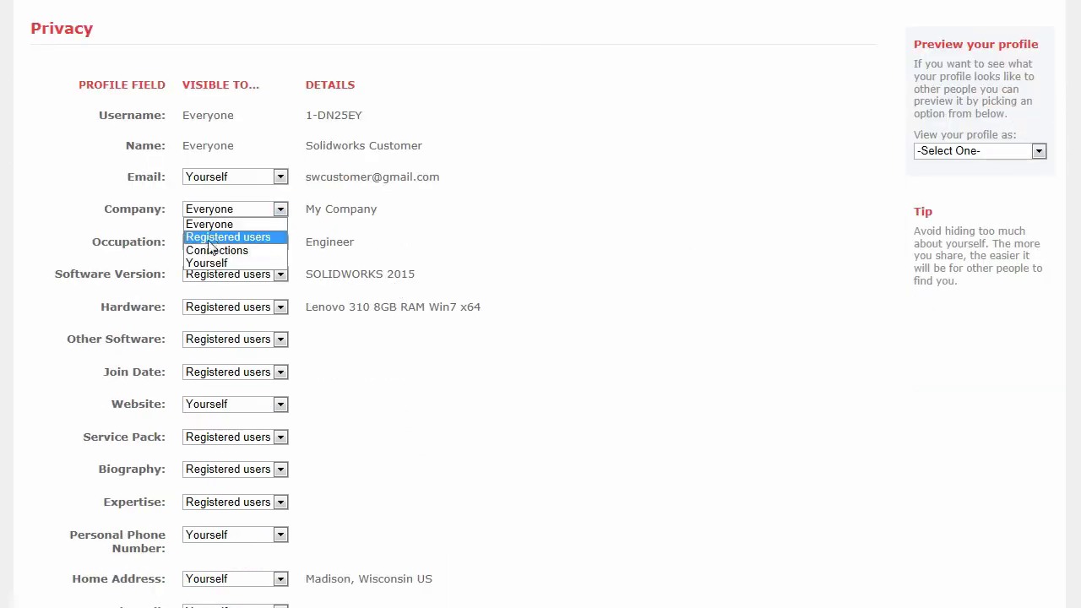
click(319, 207)
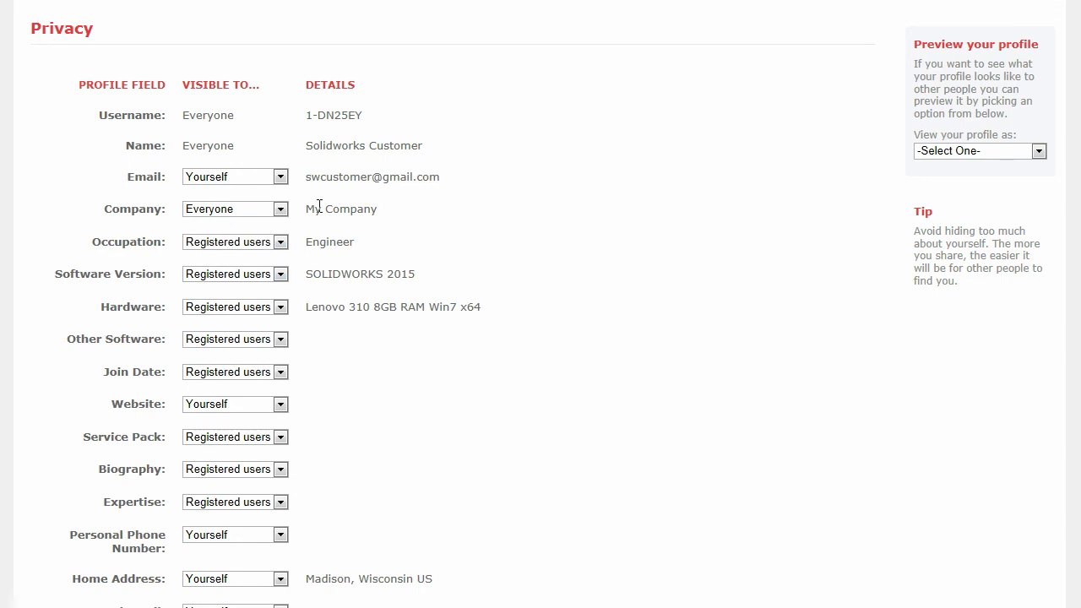
click(280, 211)
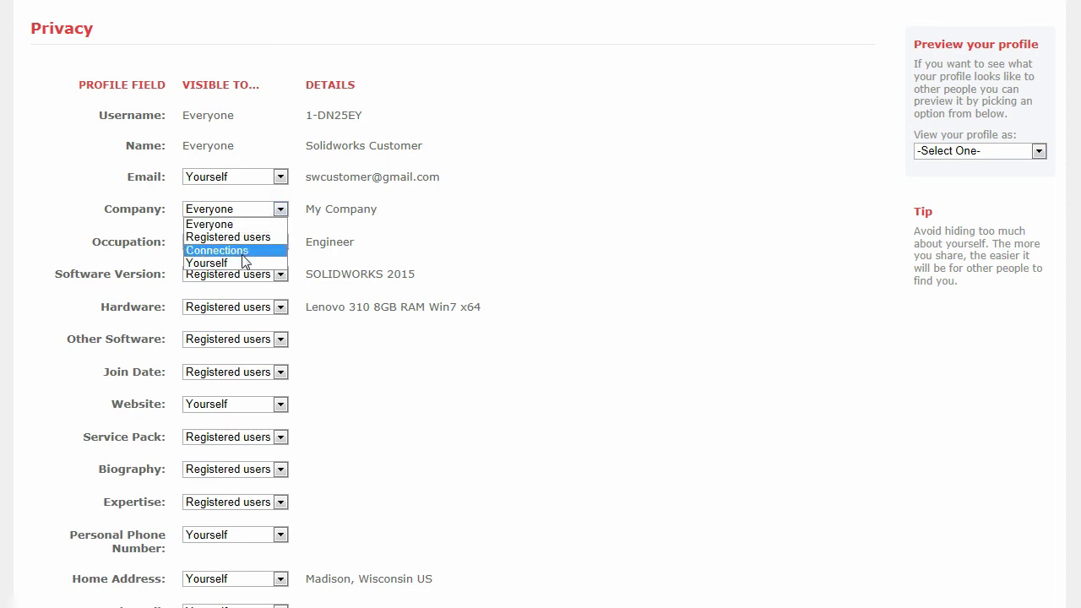
click(923, 187)
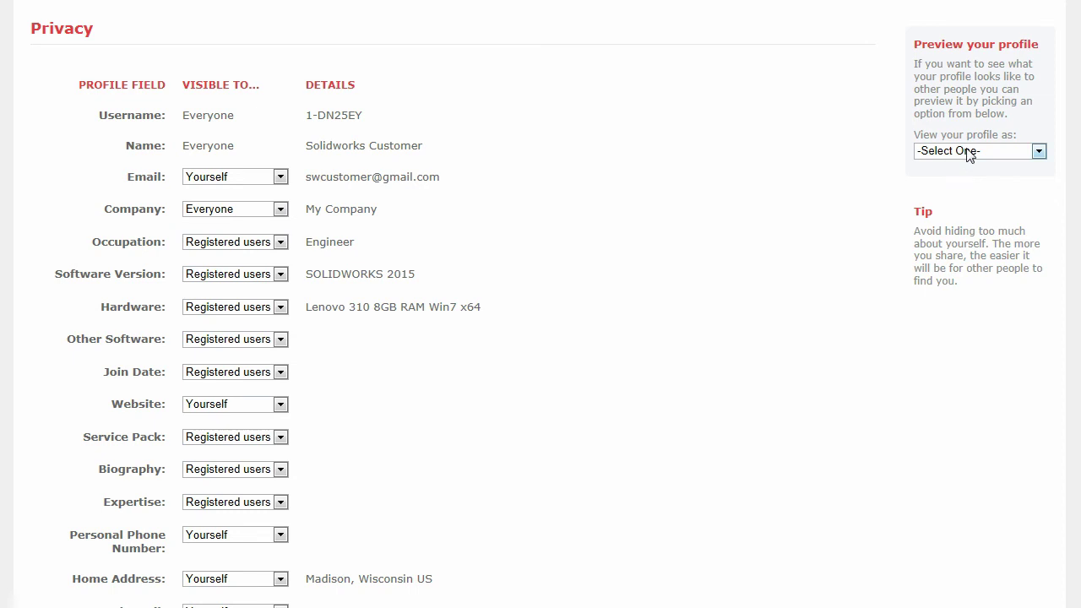
Step: Preview the profile as Everyone and as Registered users, examining which details each audience sees
click(965, 151)
click(954, 178)
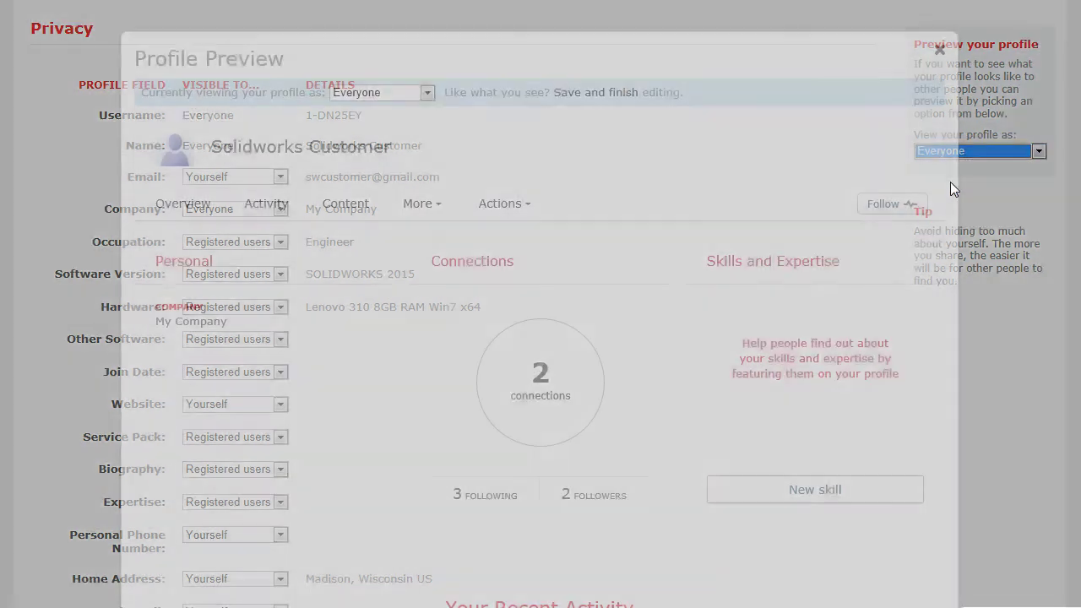
scroll(887, 220, down, 1)
scroll(888, 220, up, 1)
click(428, 94)
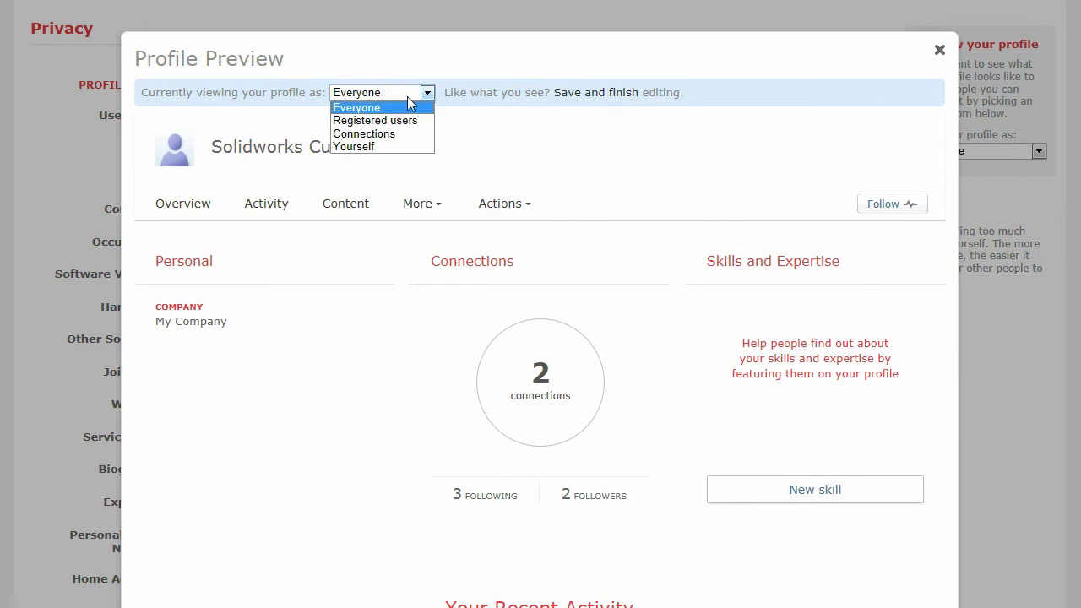
click(378, 121)
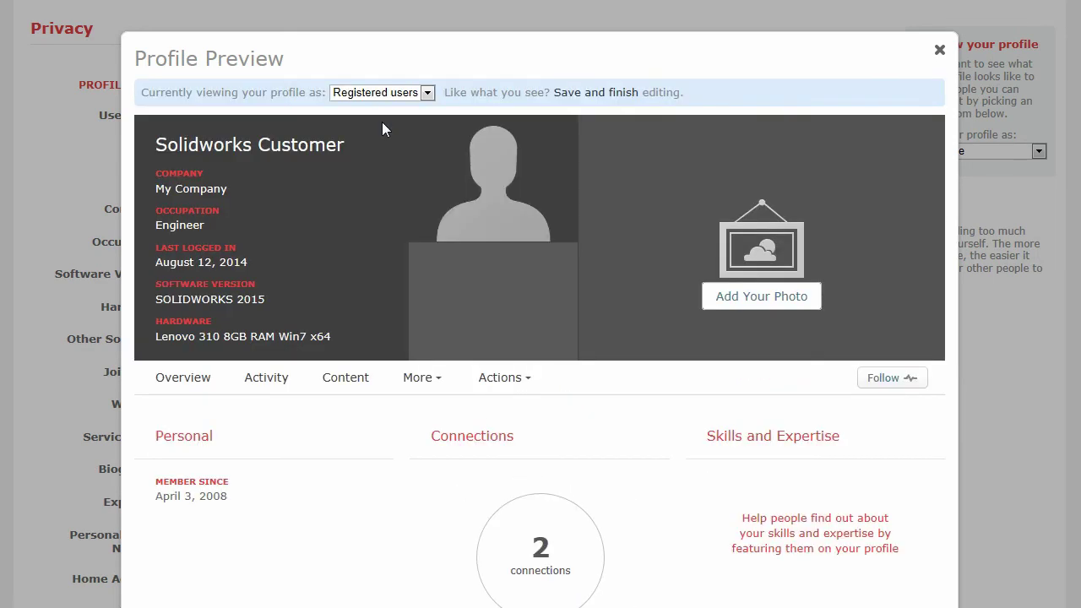
scroll(413, 131, down, 2)
scroll(414, 133, up, 2)
Step: Preview the profile as Connections and as Yourself, examine the displayed details, and close the preview
click(393, 93)
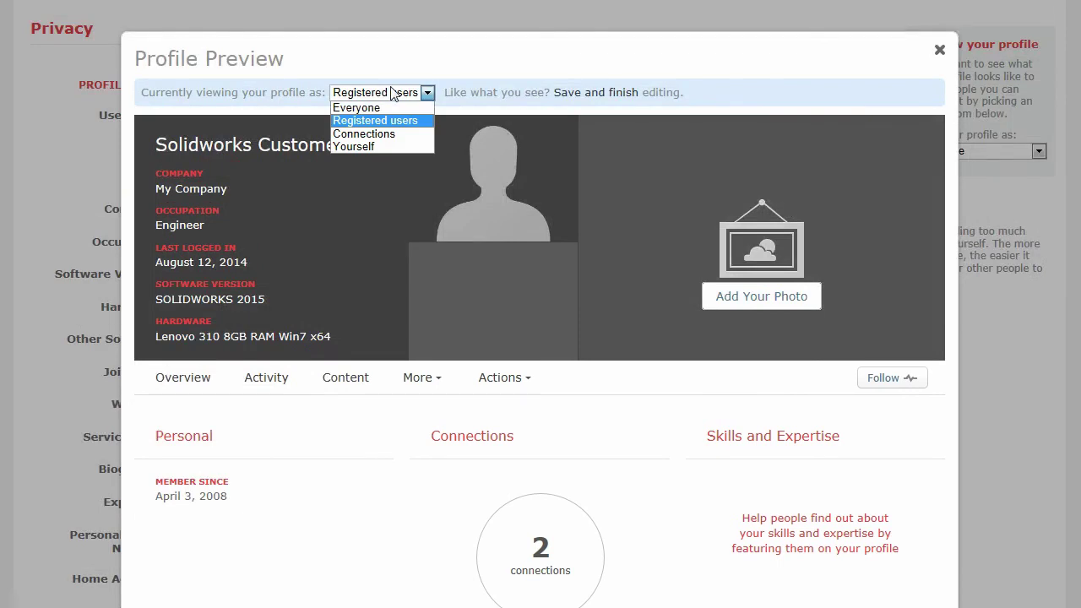
click(376, 132)
scroll(381, 141, down, 1)
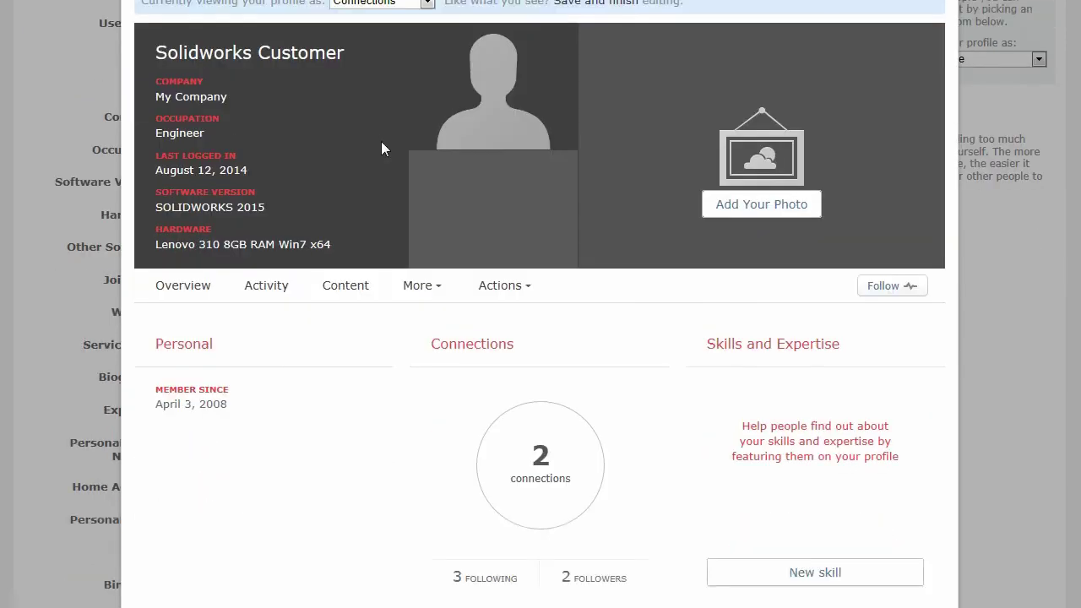
scroll(380, 115, up, 2)
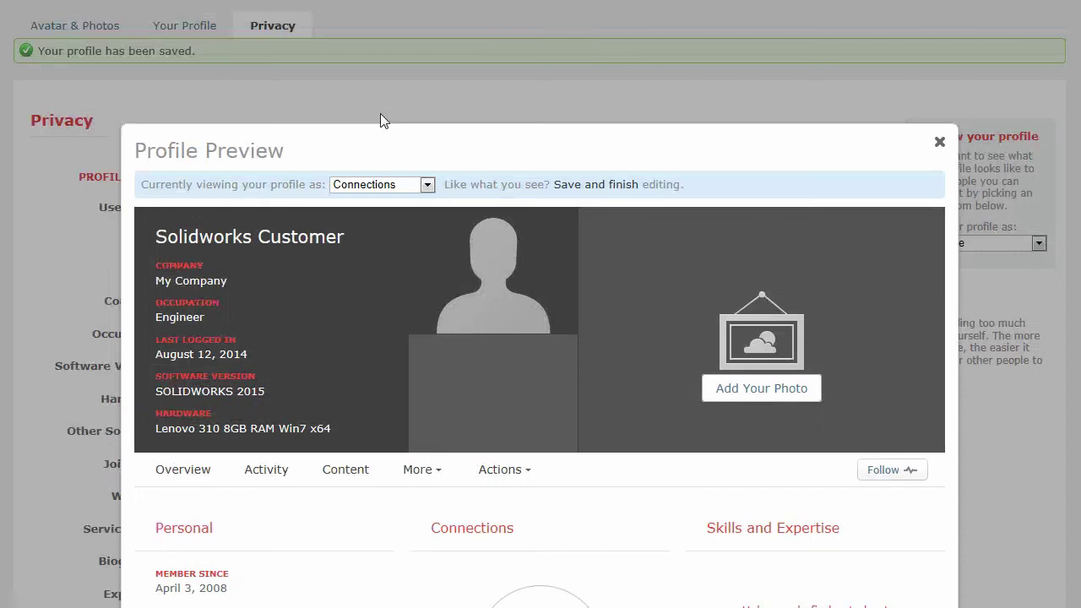
click(374, 182)
click(369, 237)
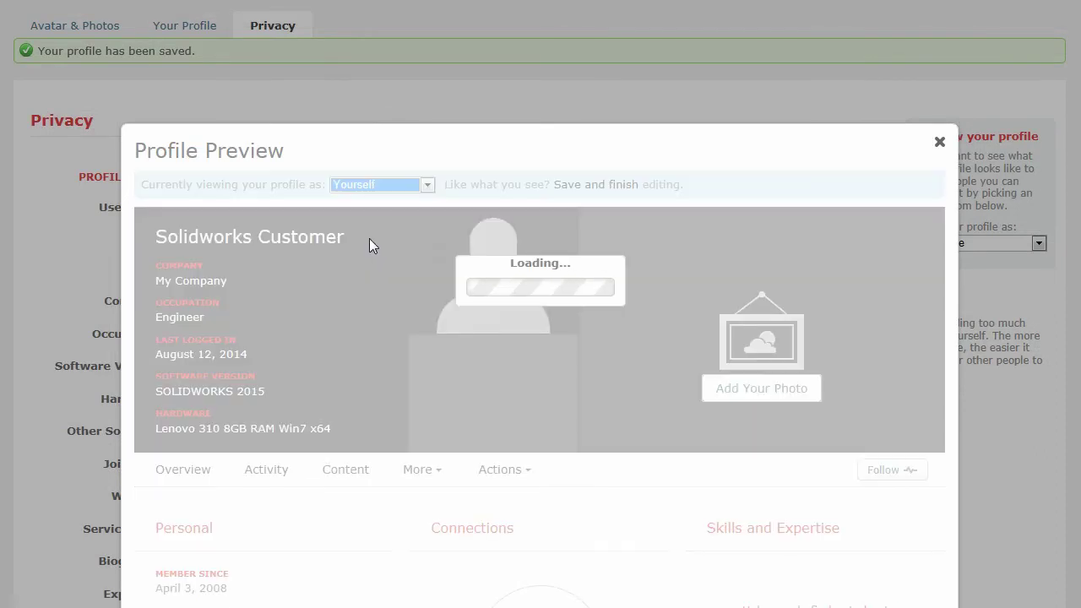
scroll(389, 293, down, 4)
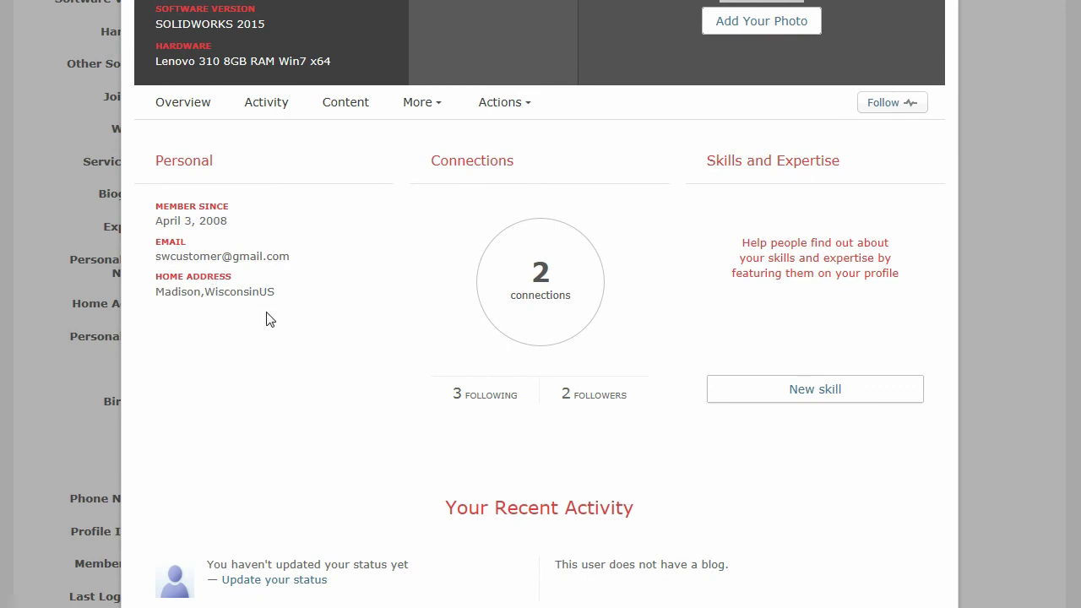
scroll(358, 295, up, 4)
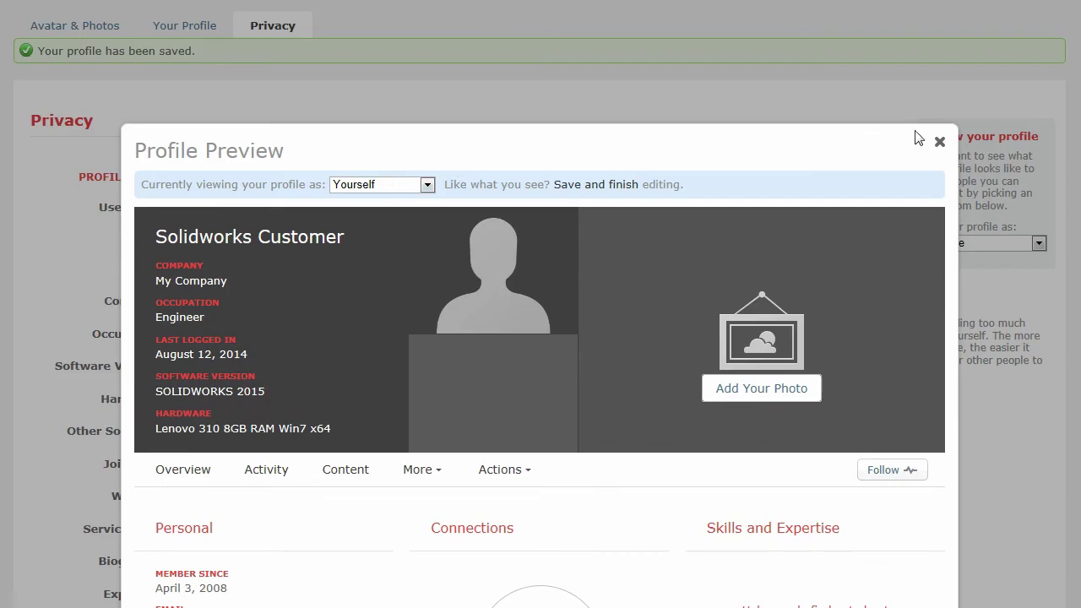
click(939, 144)
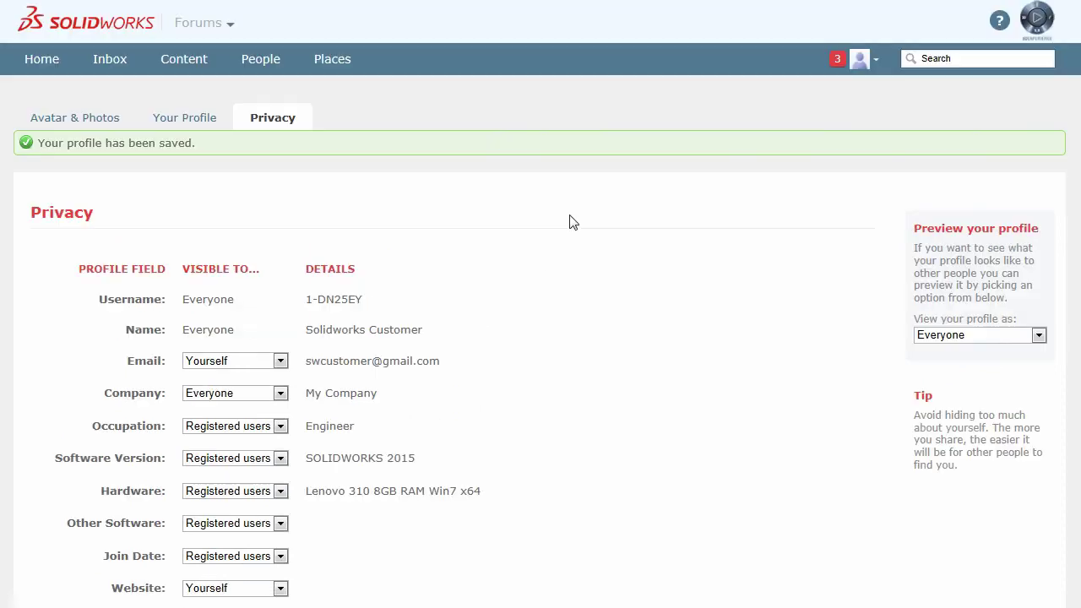
scroll(580, 227, up, 1)
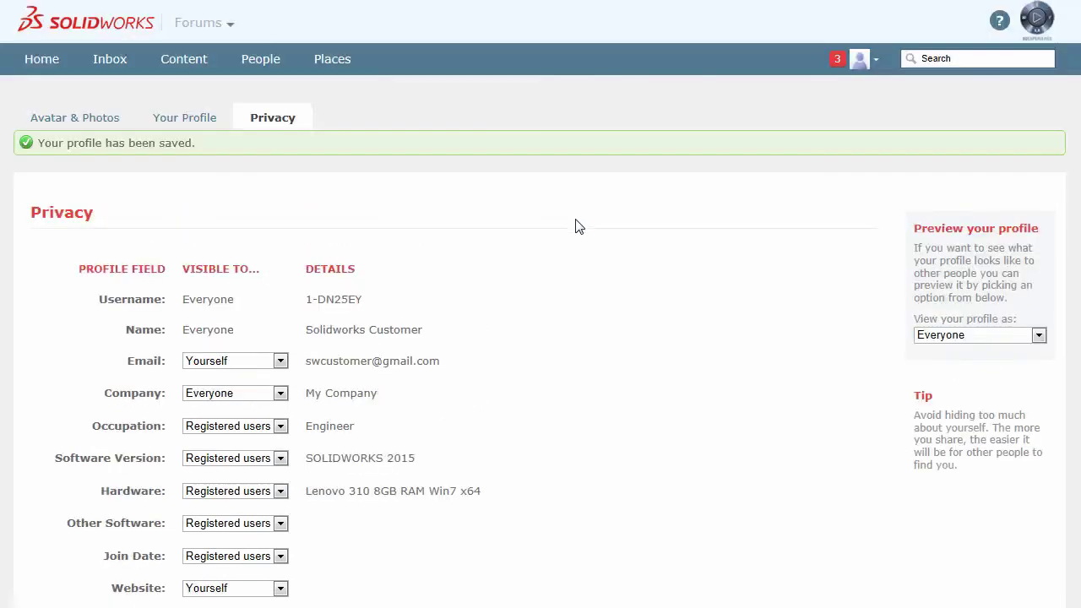